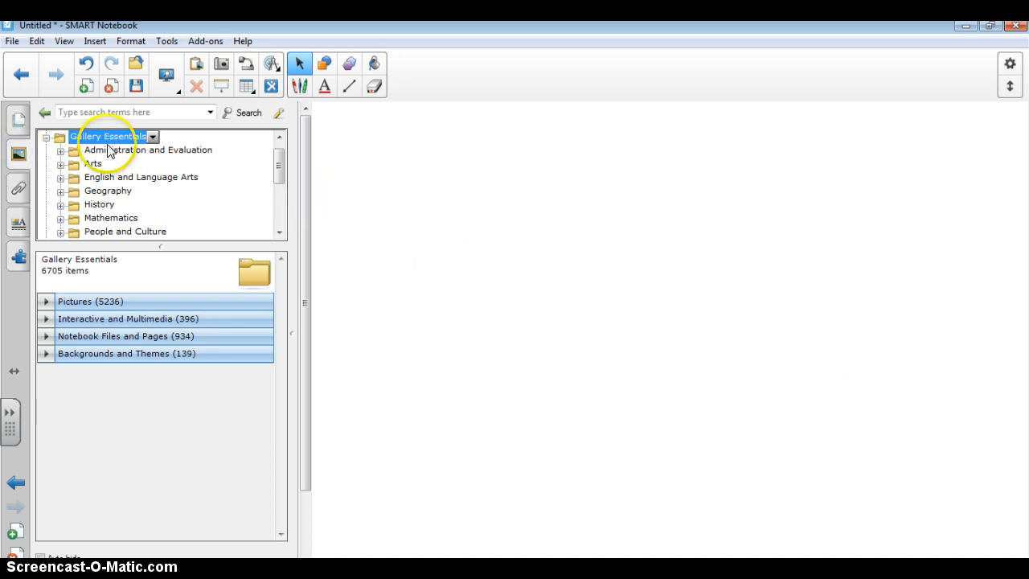
Add the Blue - Vortex sort activity from the Lesson Activity Toolkit 2.0 interactive and multimedia items to the blank page.
{"action": "left_click", "coordinate": [46, 137]}
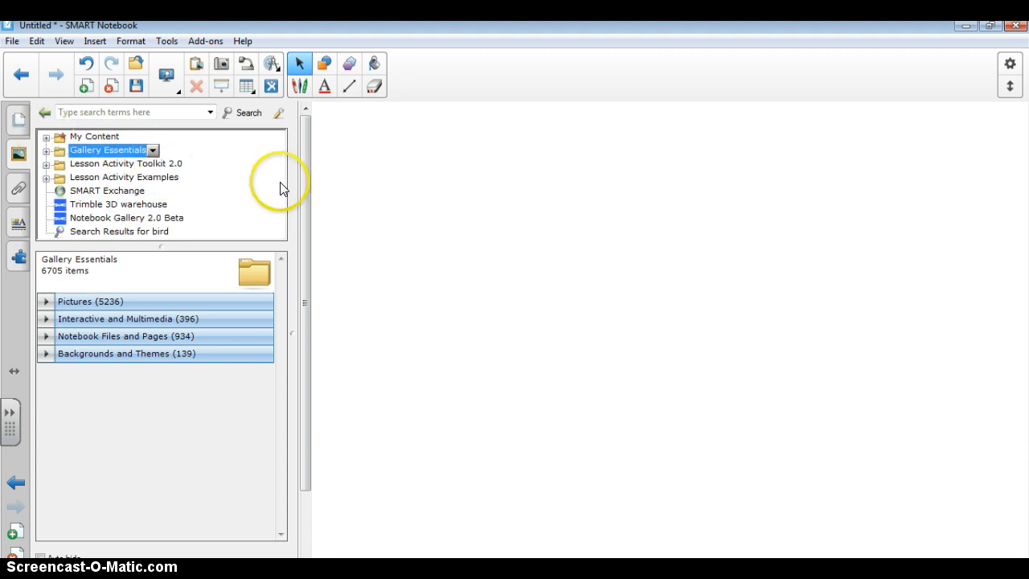
{"action": "left_click", "coordinate": [71, 164]}
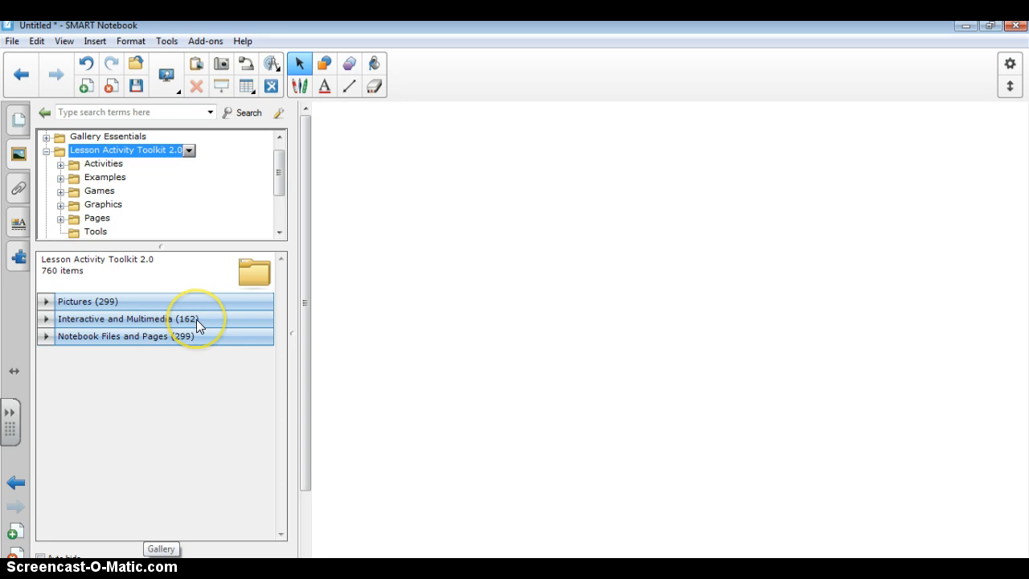
{"action": "left_click", "coordinate": [45, 320]}
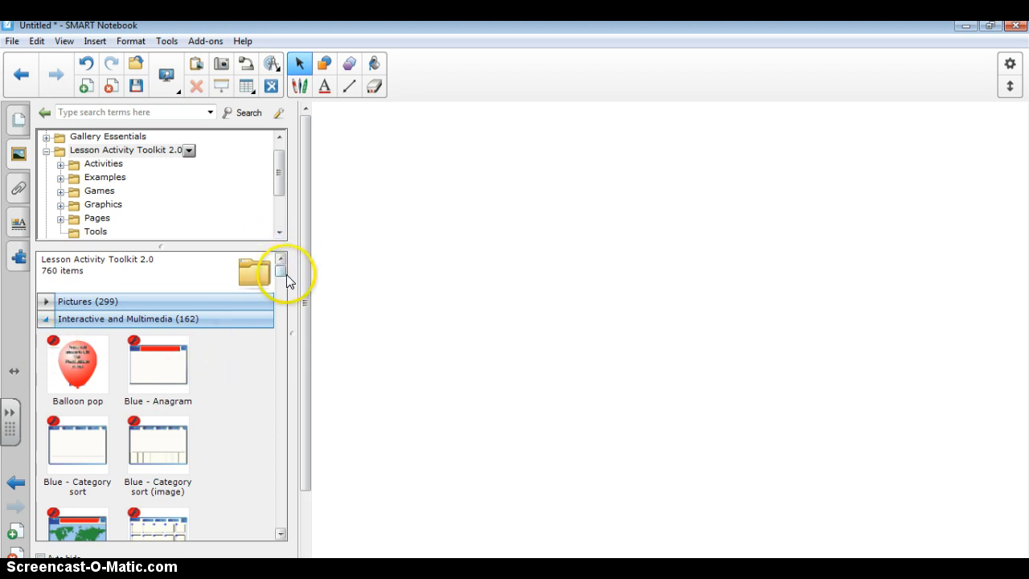
{"action": "left_click_drag", "start_coordinate": [278, 270], "coordinate": [278, 290]}
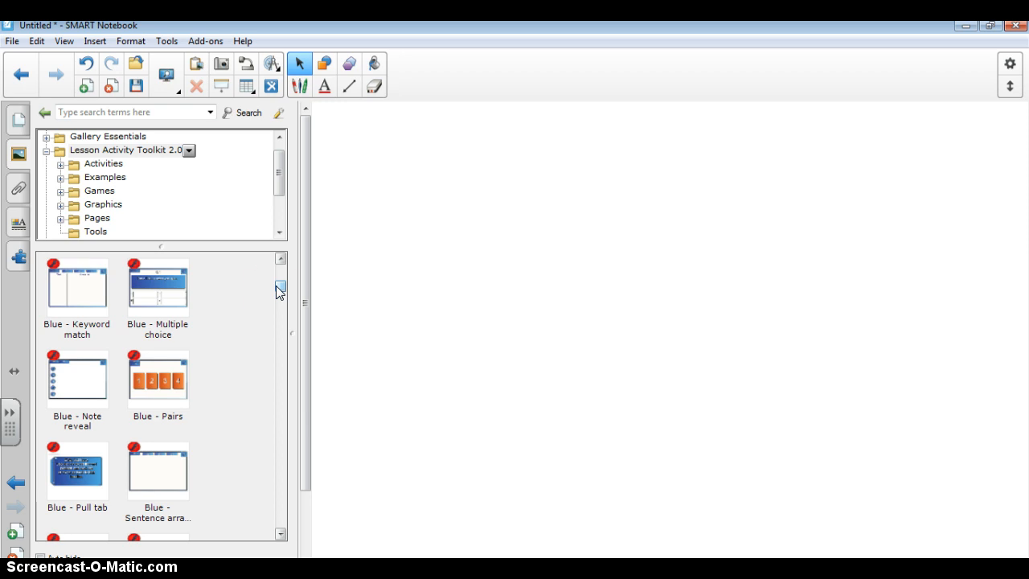
{"action": "left_click_drag", "start_coordinate": [276, 285], "coordinate": [280, 302]}
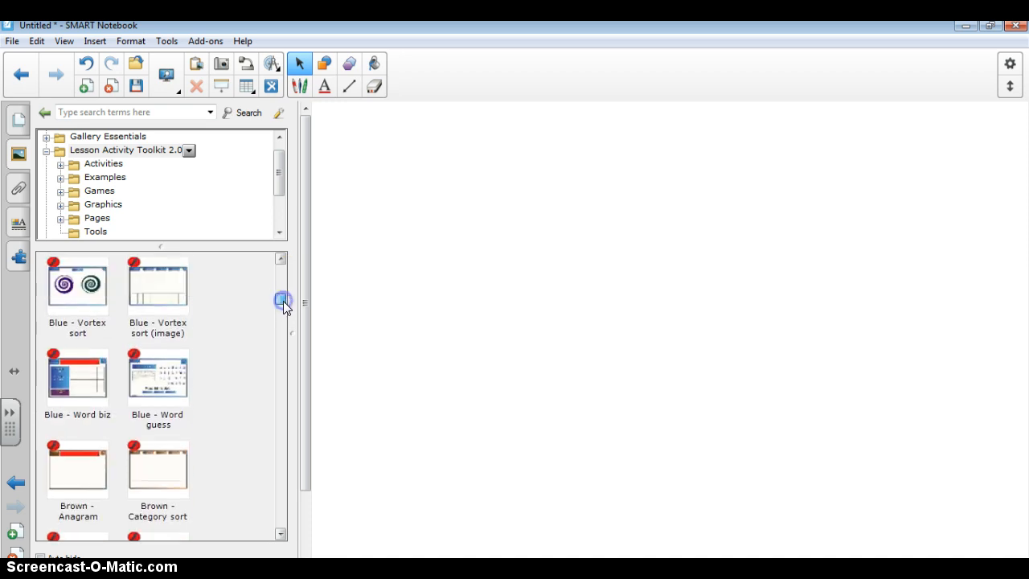
{"action": "left_click_drag", "start_coordinate": [71, 294], "coordinate": [675, 356]}
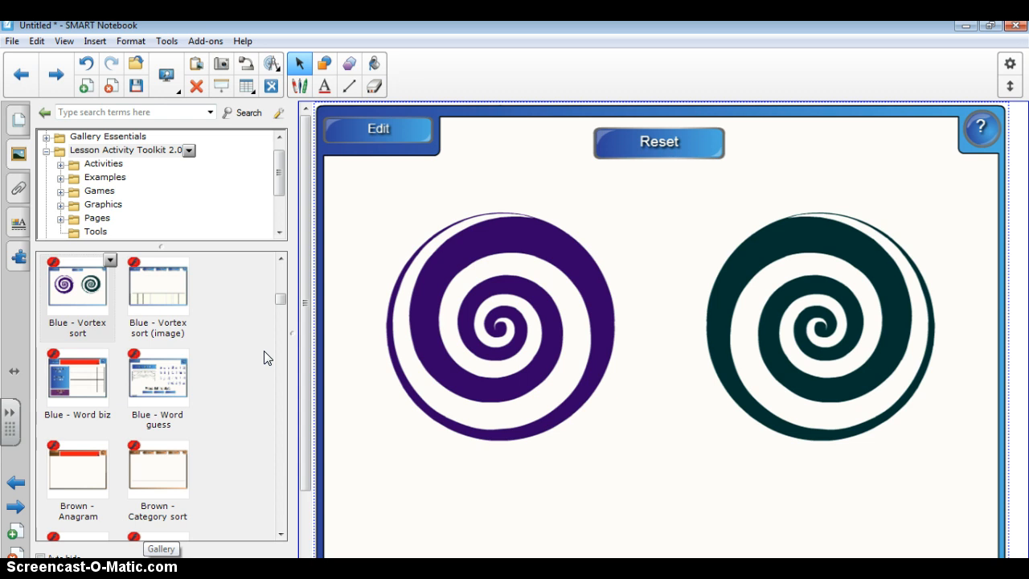
Open the vortex activity for editing and label Vortex 1 "World War I" and Vortex 2 "World War II".
{"action": "left_click", "coordinate": [390, 129]}
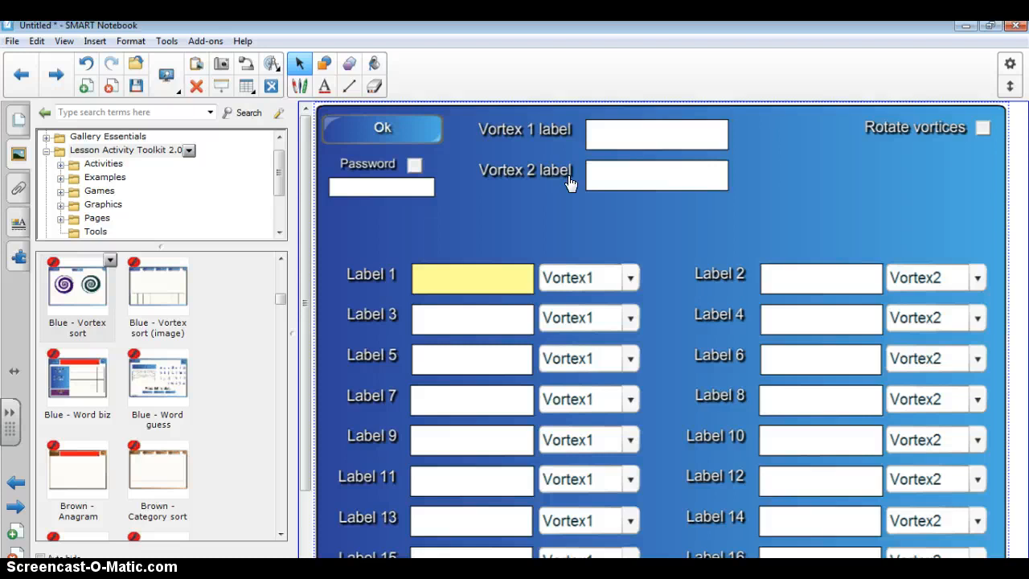
{"action": "left_click", "coordinate": [602, 135]}
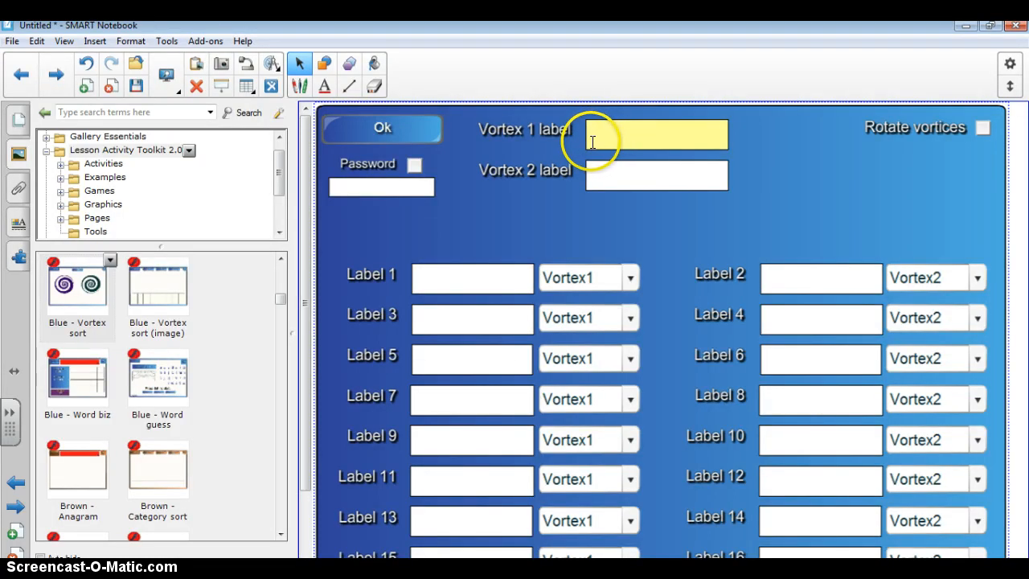
{"action": "type", "text": "World"}
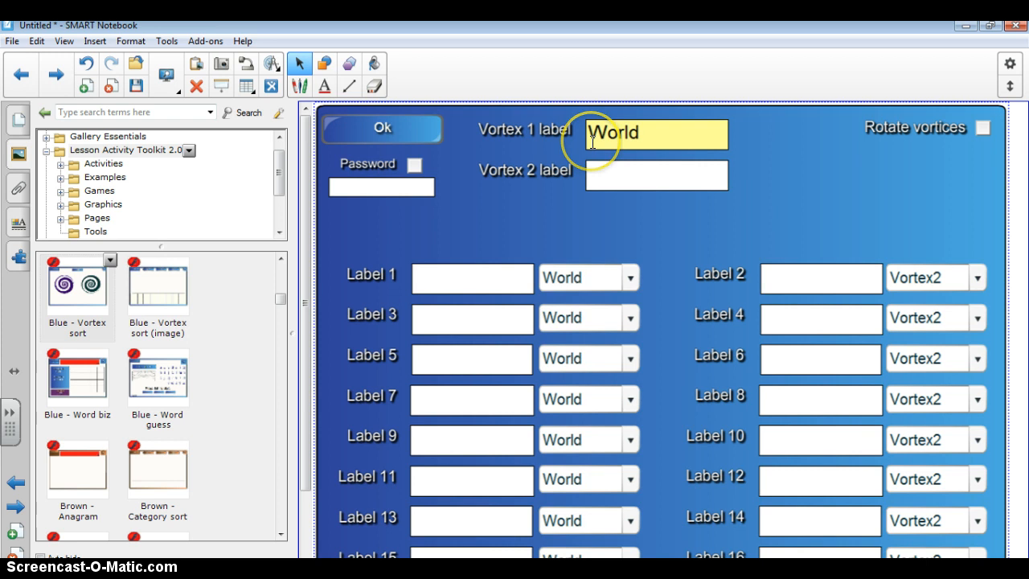
{"action": "type", "text": " War I"}
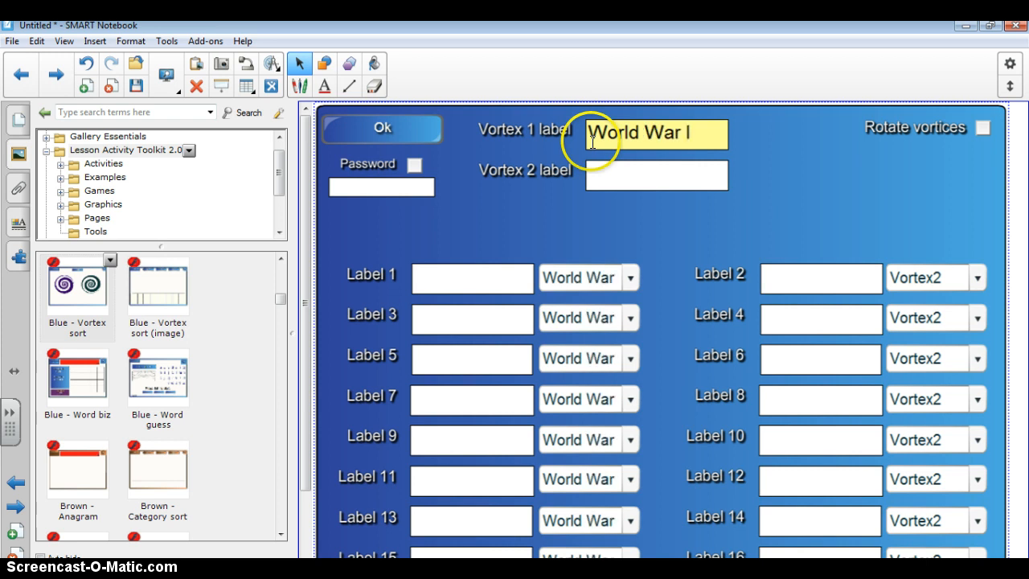
{"action": "left_click", "coordinate": [623, 179]}
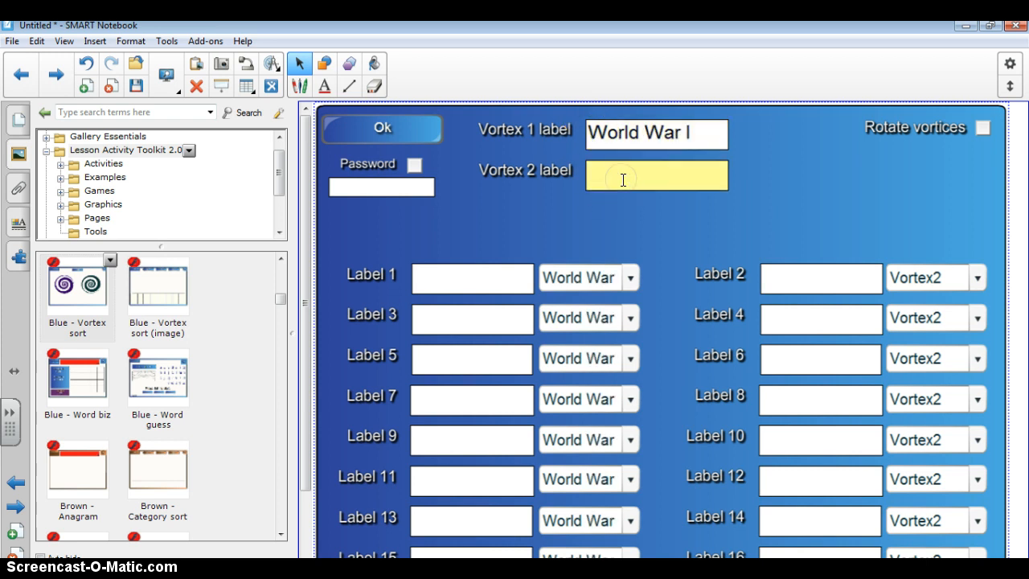
{"action": "type", "text": "World"}
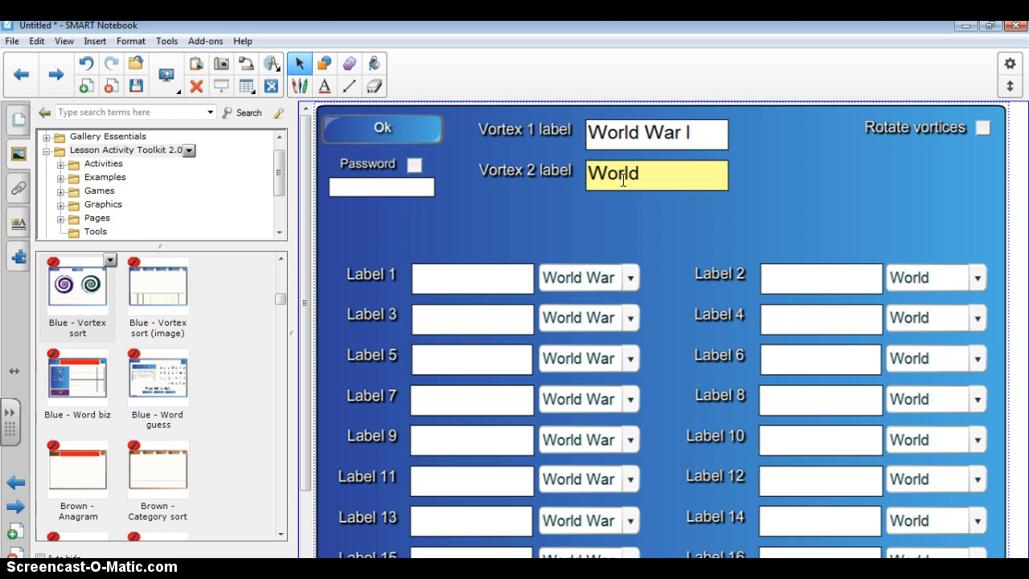
{"action": "type", "text": " War"}
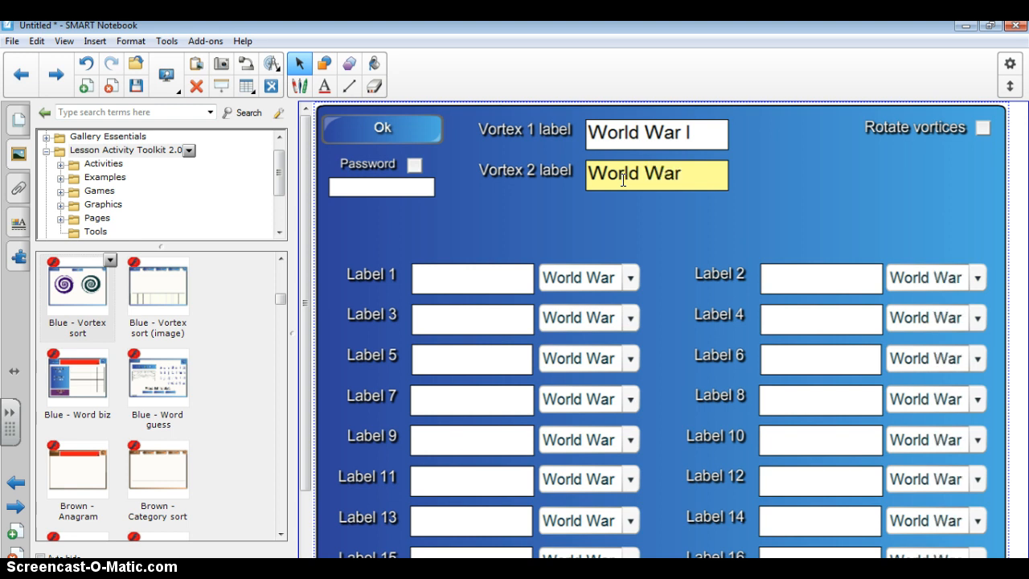
{"action": "type", "text": " II"}
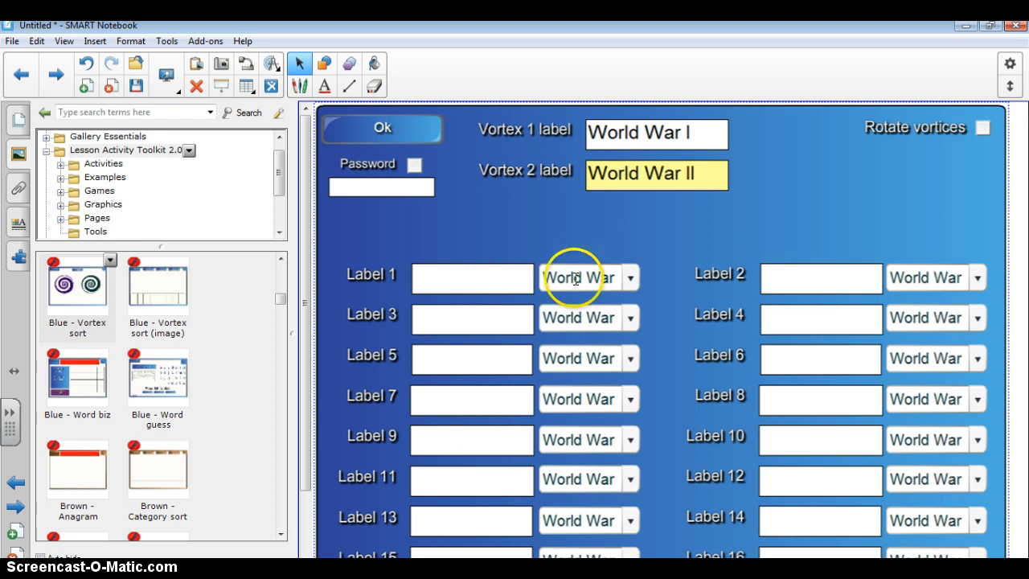
Enter "July 28,1914" as Label 1, keeping it assigned to the World War I vortex.
{"action": "left_click", "coordinate": [456, 280]}
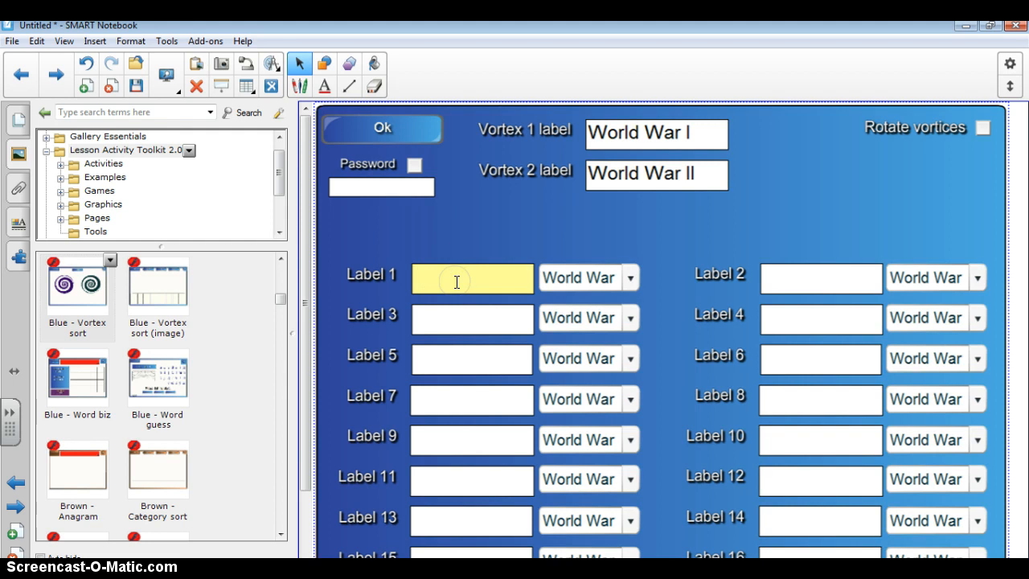
{"action": "left_click", "coordinate": [630, 280]}
{"action": "left_click", "coordinate": [628, 279]}
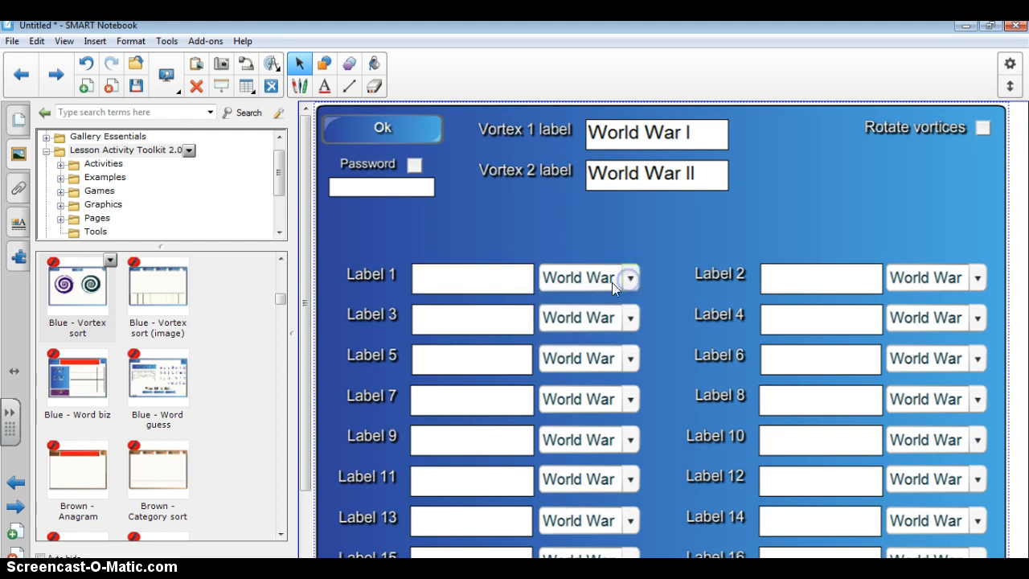
{"action": "left_click", "coordinate": [460, 276]}
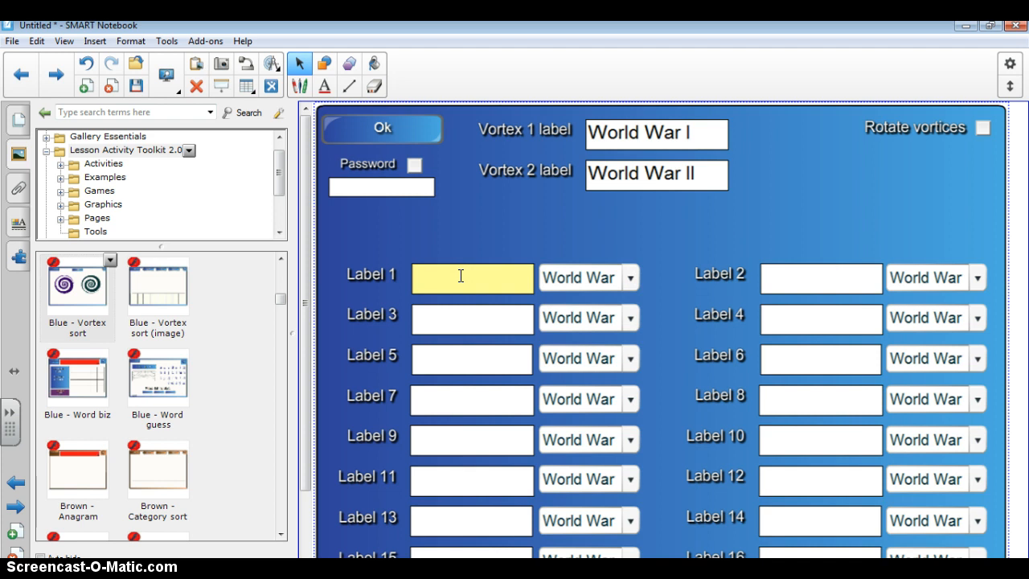
{"action": "type", "text": "July 28,1914"}
Enter "November 11, 1918" as Label 3 and "Triple Alliance" as Label 5 for the World War I vortex.
{"action": "left_click", "coordinate": [460, 322]}
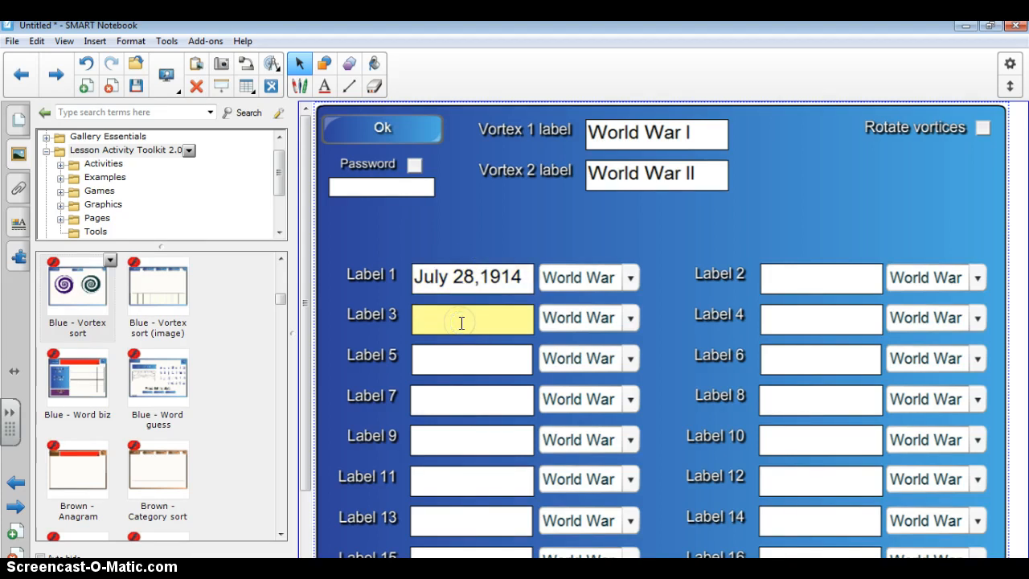
{"action": "type", "text": "NOvem"}
{"action": "key", "text": "BackSpace"}
{"action": "key", "text": "BackSpace"}
{"action": "key", "text": "BackSpace"}
{"action": "key", "text": "BackSpace"}
{"action": "type", "text": "ovemb"}
{"action": "type", "text": "er"}
{"action": "type", "text": " 11, 19"}
{"action": "type", "text": "18"}
{"action": "left_click", "coordinate": [461, 363]}
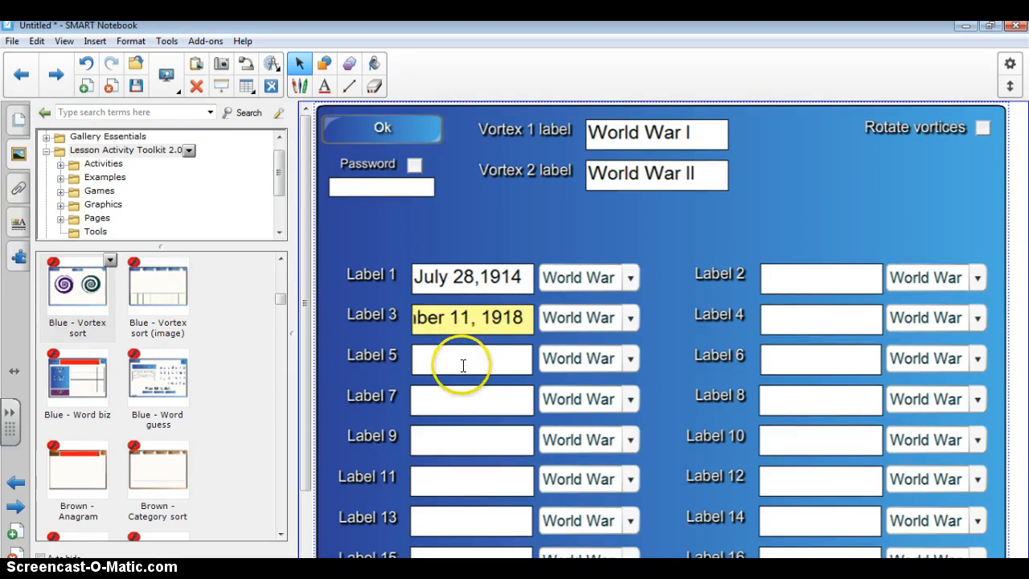
{"action": "type", "text": "Tr"}
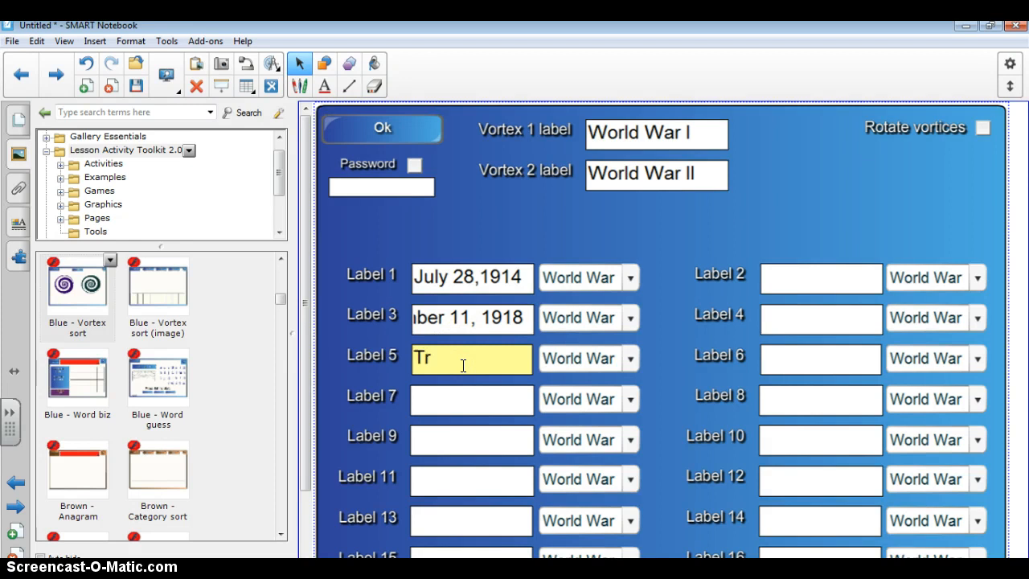
{"action": "type", "text": "iple Alliance"}
Enter "Pearl Harbor" as Label 2, "September 1, 1939" as Label 4 and "Holocaust" as Label 6 for the World War II vortex.
{"action": "left_click", "coordinate": [794, 279]}
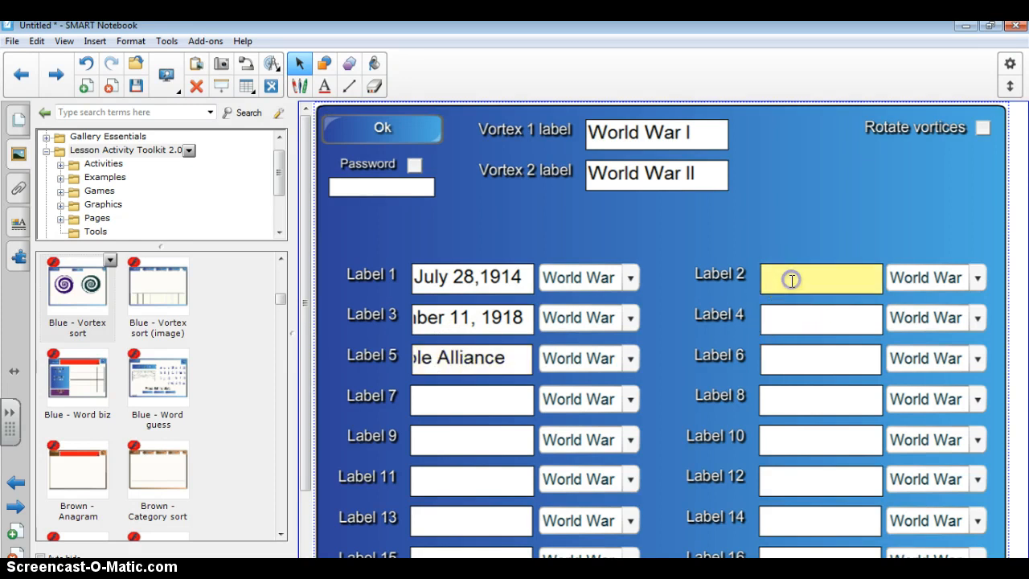
{"action": "type", "text": "Pearl Harbor"}
{"action": "left_click", "coordinate": [813, 315]}
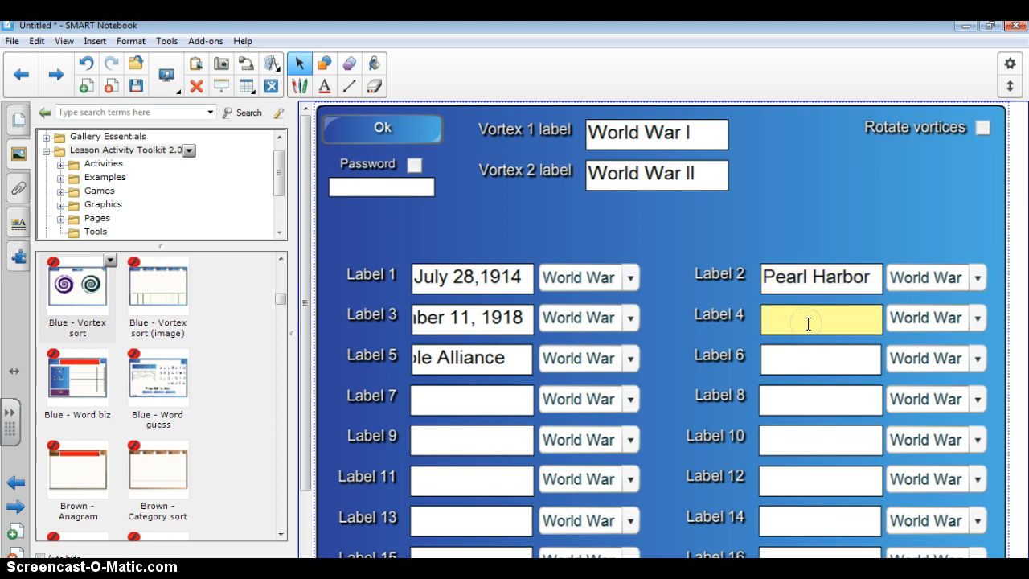
{"action": "type", "text": "September"}
{"action": "type", "text": " 1,"}
{"action": "type", "text": " 19"}
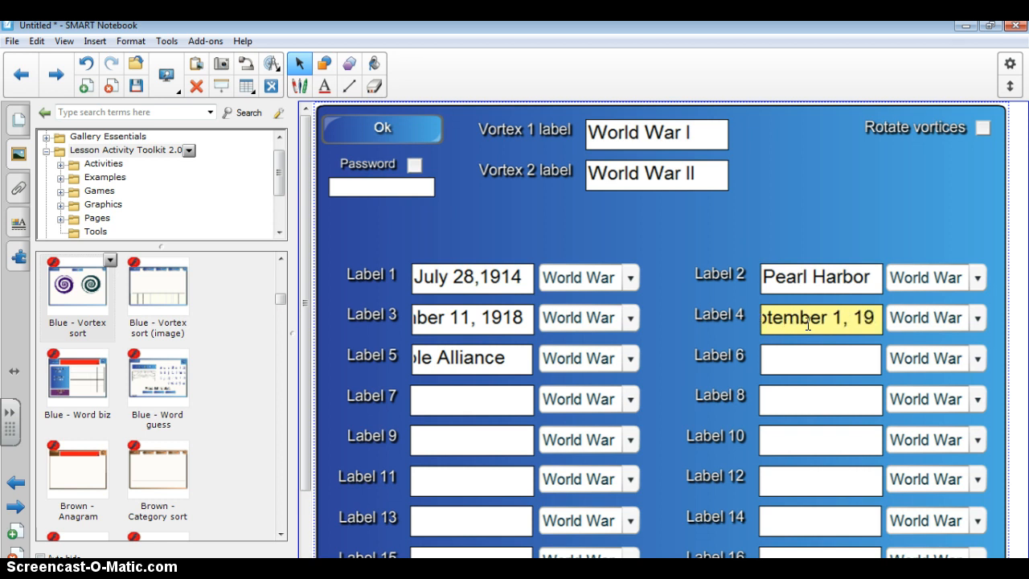
{"action": "type", "text": "39"}
{"action": "left_click", "coordinate": [818, 361]}
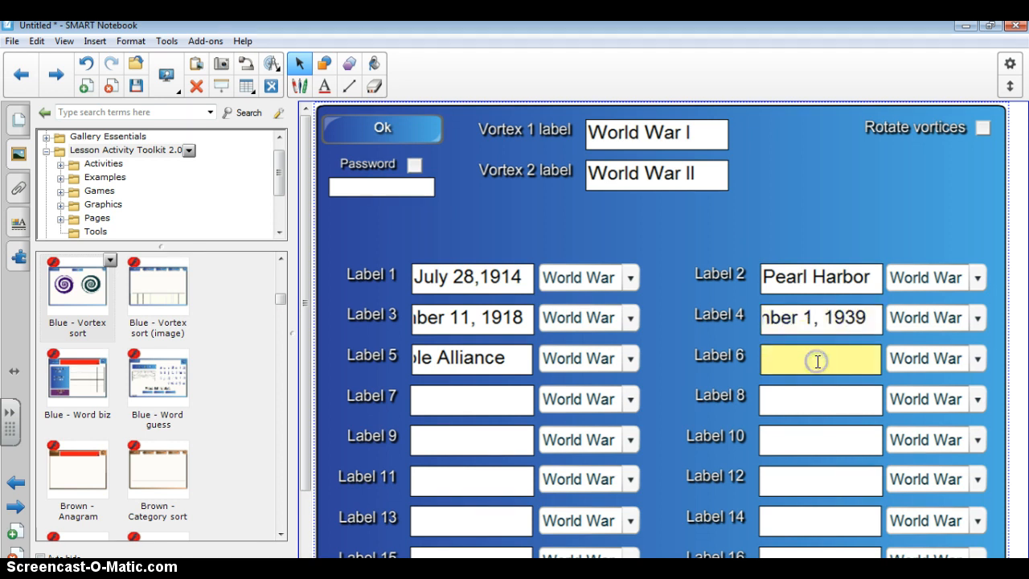
{"action": "type", "text": "Holocaust"}
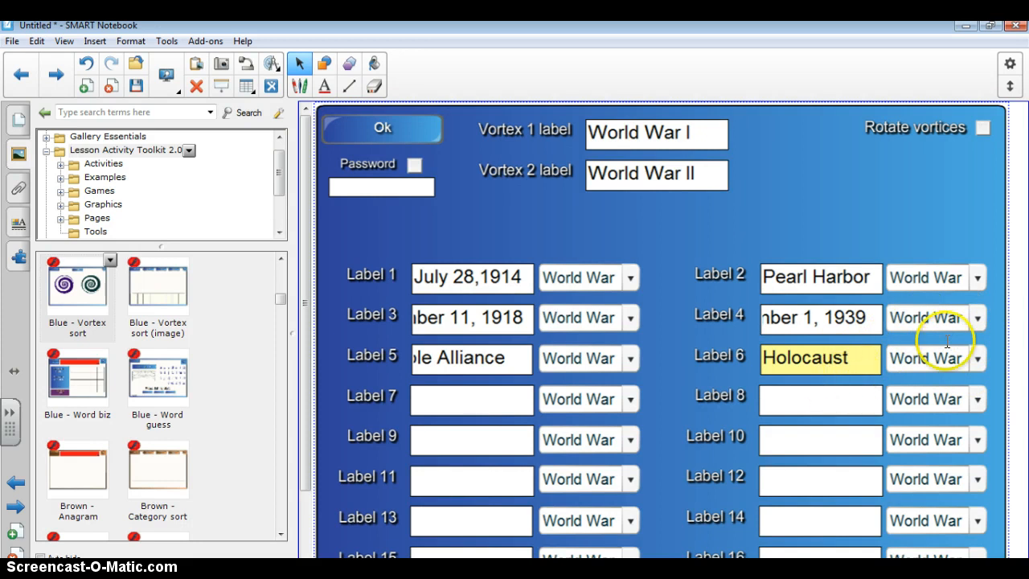
Check Label 2's vortex assignment, then enable Rotate vortices and finish editing the activity.
{"action": "left_click", "coordinate": [977, 277]}
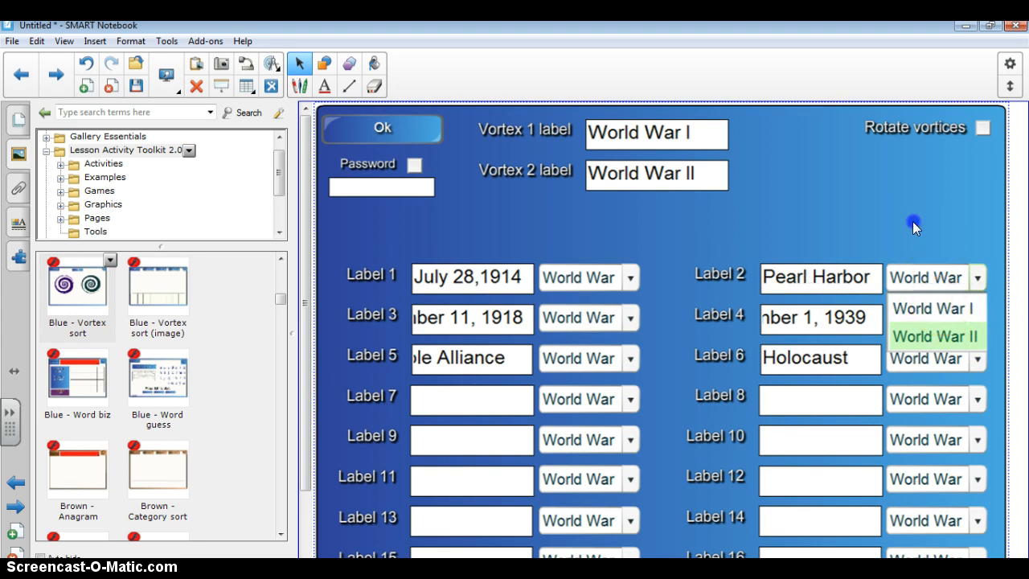
{"action": "left_click", "coordinate": [775, 215]}
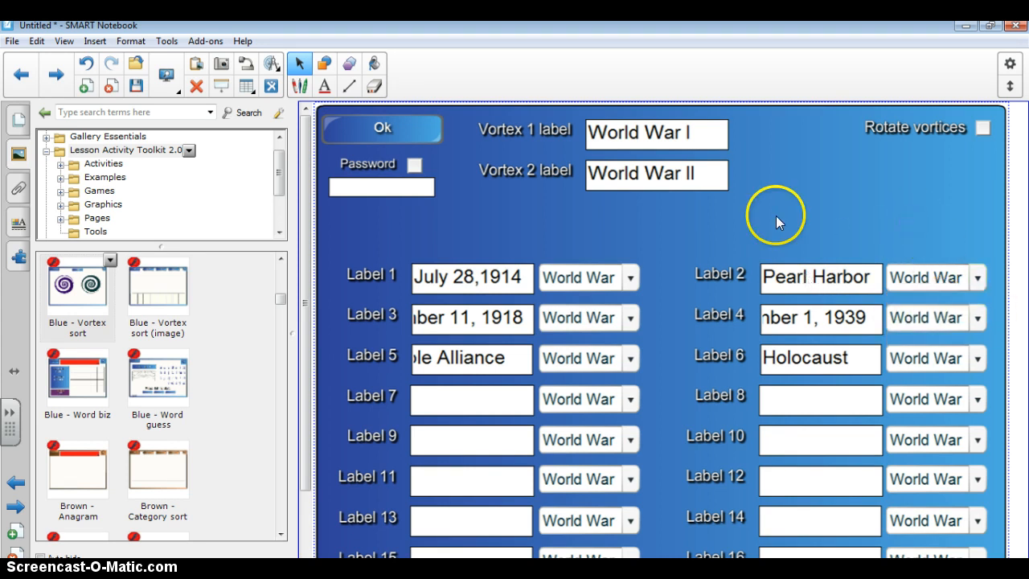
{"action": "left_click", "coordinate": [982, 128]}
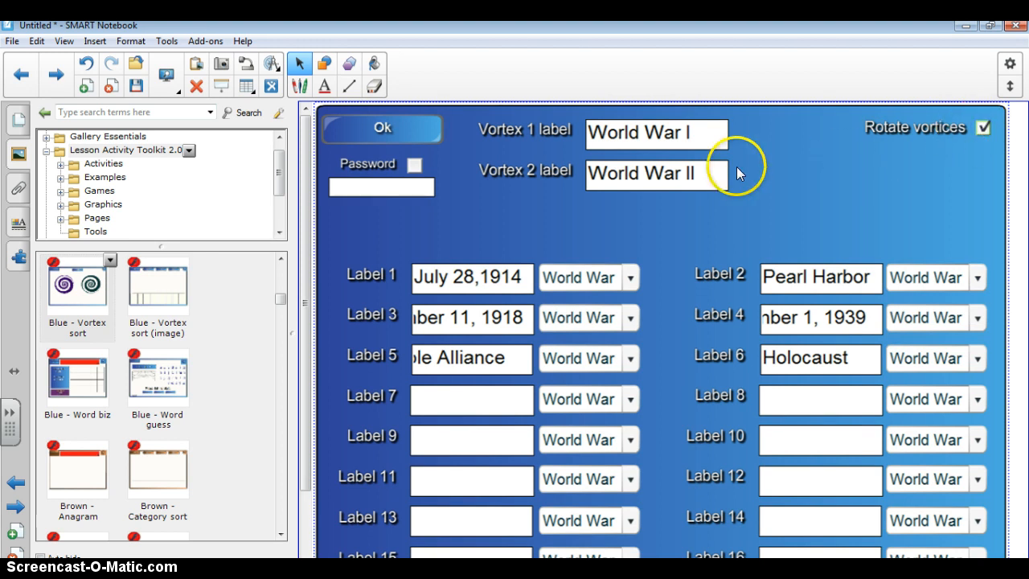
{"action": "left_click", "coordinate": [413, 131]}
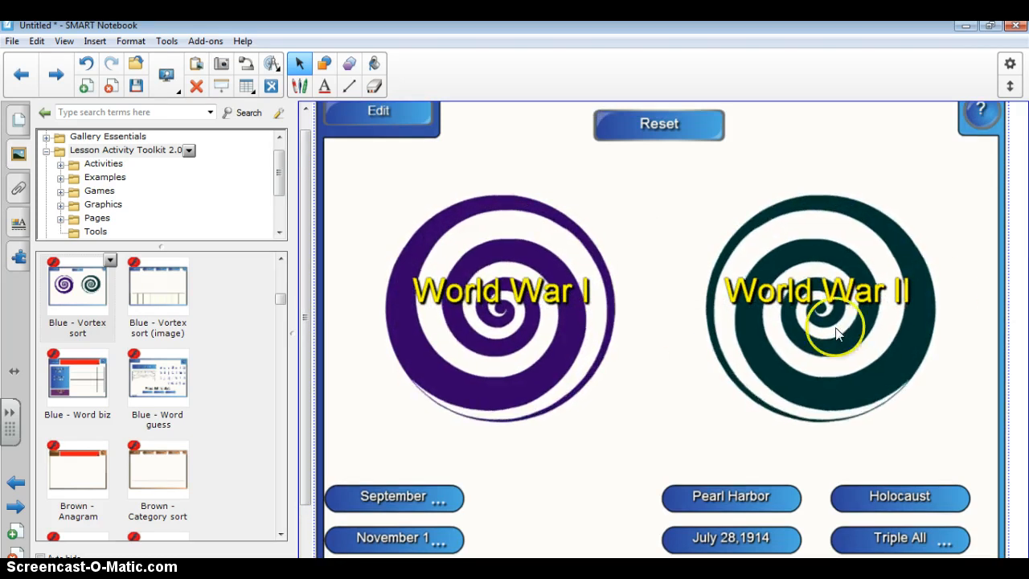
Sort the September, Pearl Harbor and Holocaust labels into the World War II vortex, first trying Pearl Harbor in the World War I vortex.
{"action": "left_click", "coordinate": [408, 497]}
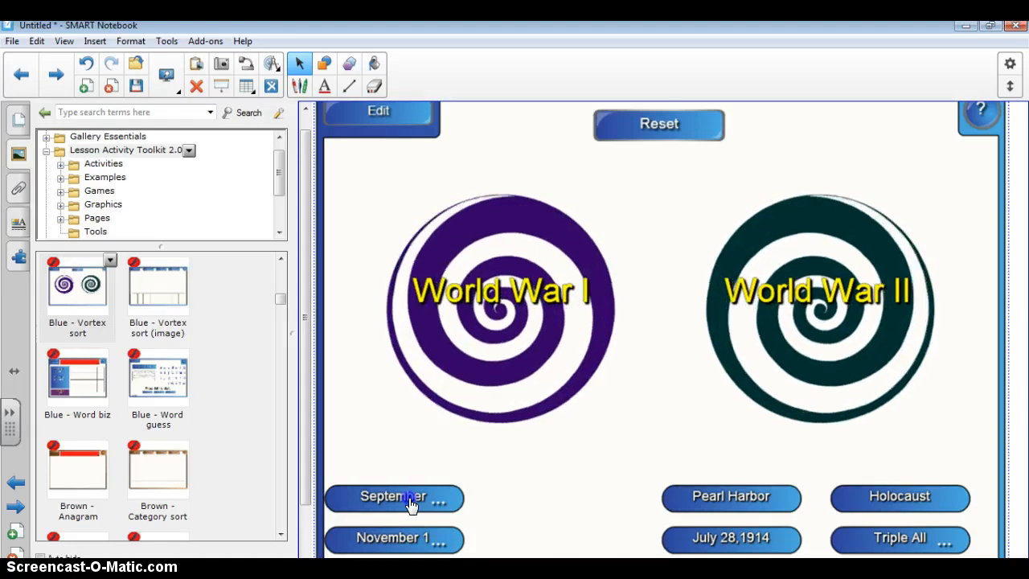
{"action": "mouse_move", "coordinate": [410, 504]}
{"action": "left_mouse_down"}
{"action": "mouse_move", "coordinate": [746, 400]}
{"action": "mouse_move", "coordinate": [921, 255]}
{"action": "mouse_move", "coordinate": [872, 265]}
{"action": "mouse_move", "coordinate": [854, 315]}
{"action": "left_mouse_up"}
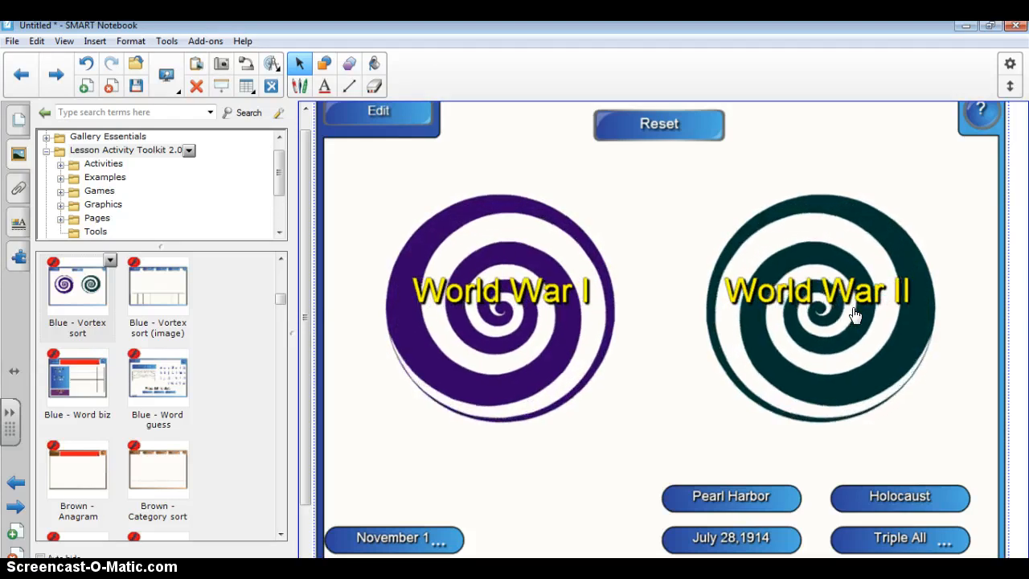
{"action": "left_click", "coordinate": [764, 492]}
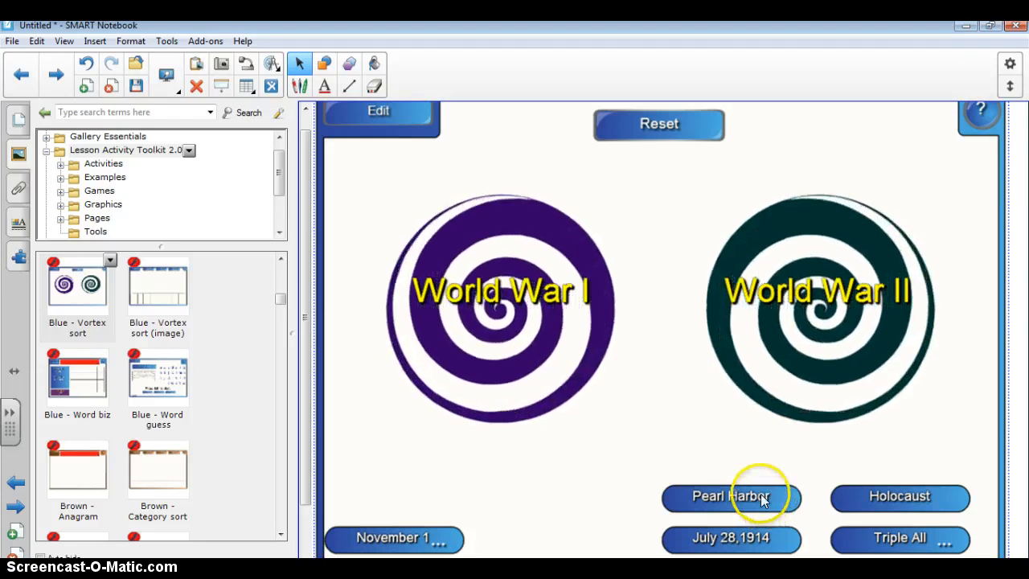
{"action": "left_click_drag", "start_coordinate": [764, 497], "coordinate": [526, 313]}
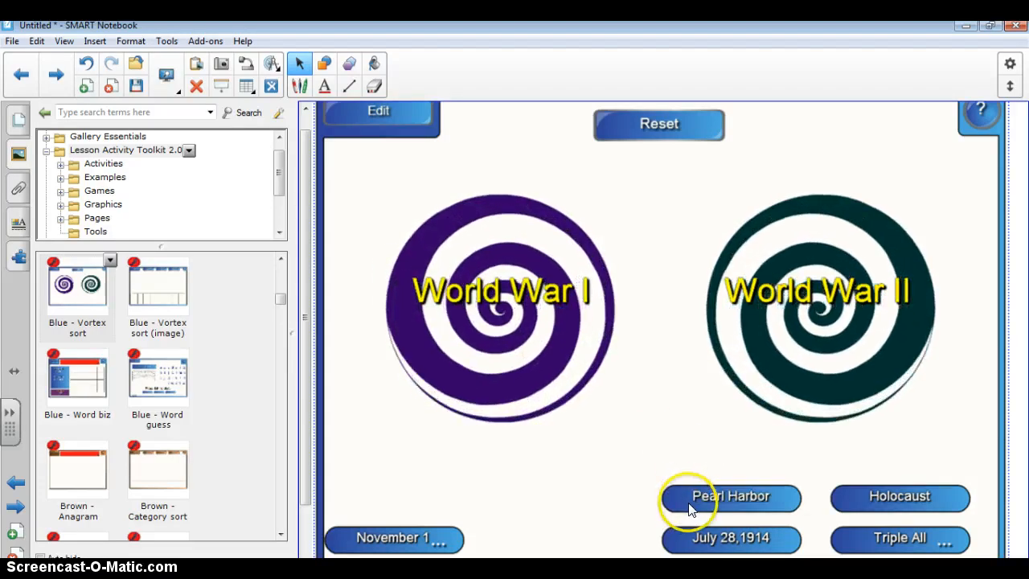
{"action": "left_click_drag", "start_coordinate": [689, 505], "coordinate": [792, 368]}
{"action": "left_click_drag", "start_coordinate": [873, 491], "coordinate": [785, 307]}
Sort the Triple Alliance, July 28,1914 and November labels into the World War I vortex.
{"action": "left_click_drag", "start_coordinate": [886, 540], "coordinate": [465, 282]}
{"action": "left_click_drag", "start_coordinate": [730, 537], "coordinate": [472, 353]}
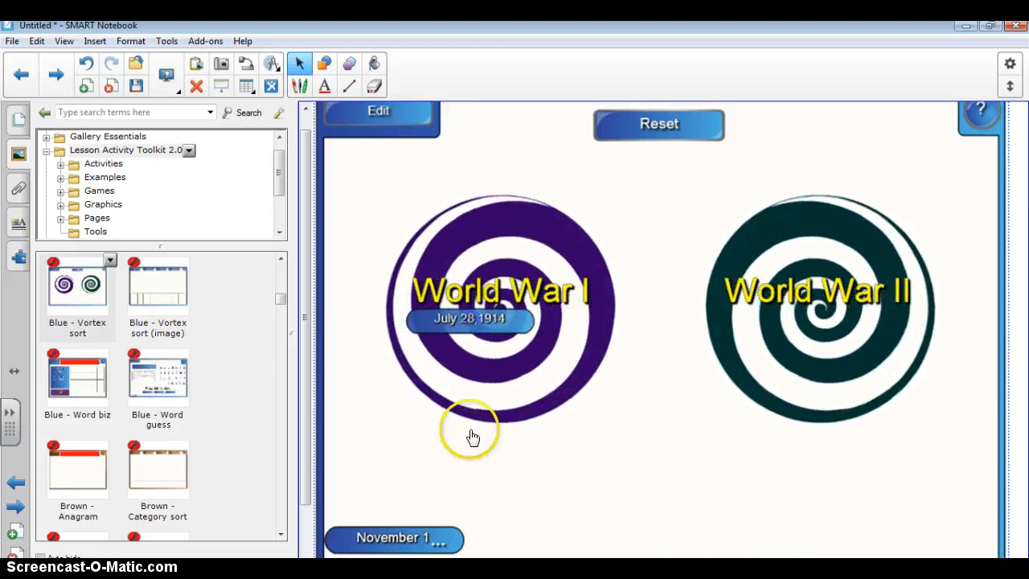
{"action": "left_click_drag", "start_coordinate": [421, 537], "coordinate": [532, 318]}
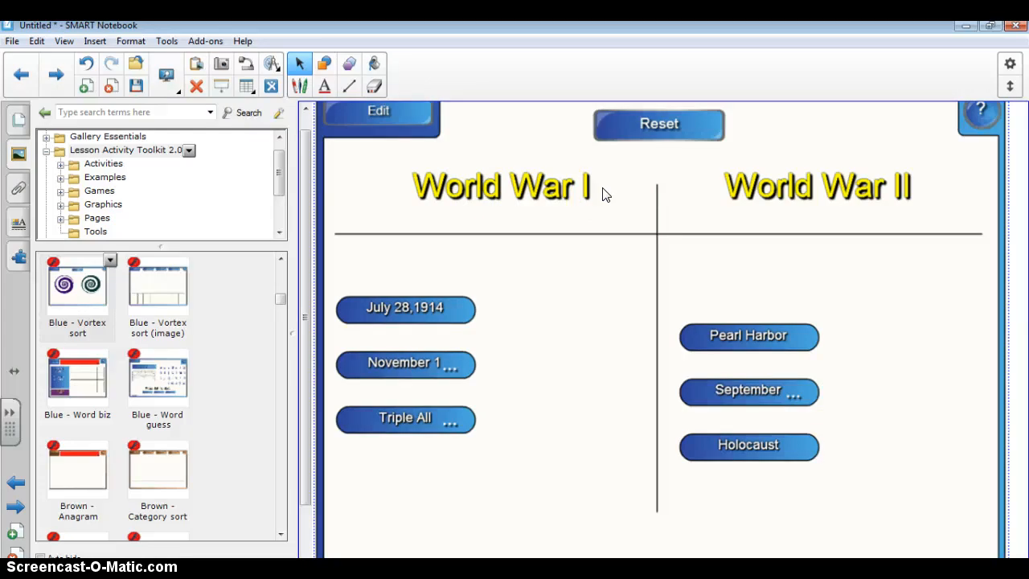
Reset the World War vortex sort and add the Blue - Vortex sort (image) activity on a new page.
{"action": "left_click", "coordinate": [815, 106]}
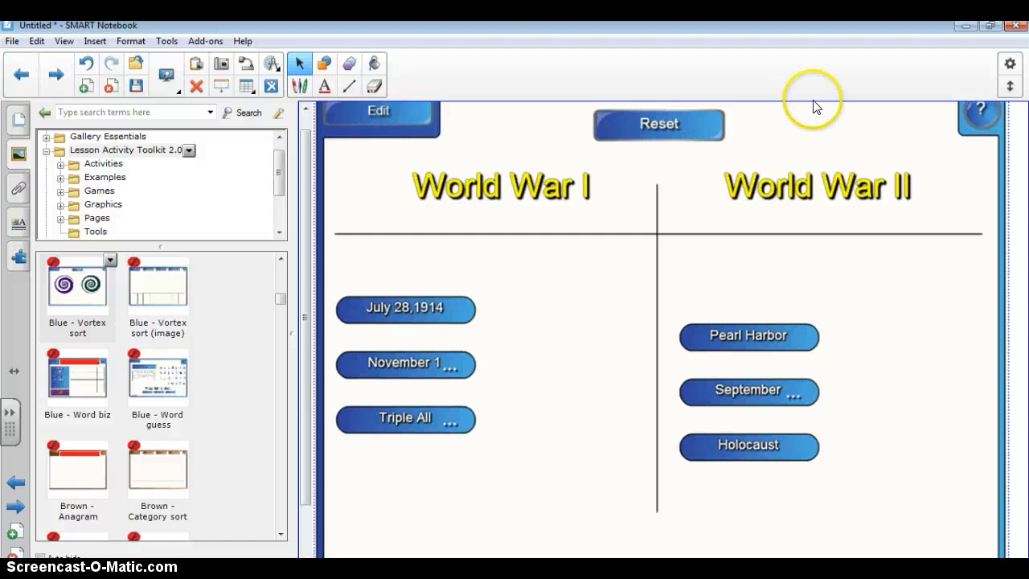
{"action": "left_click", "coordinate": [679, 132]}
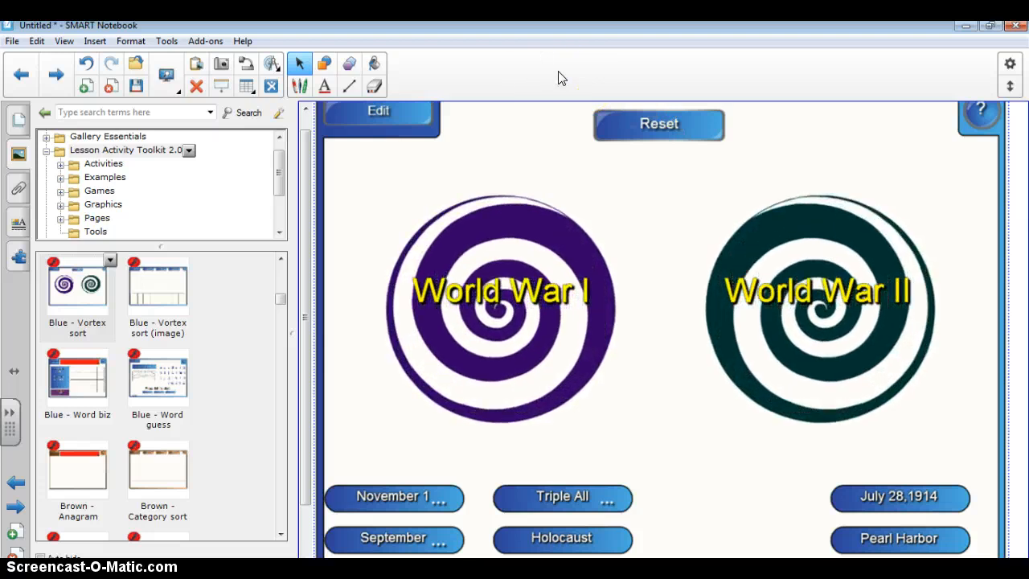
{"action": "left_click", "coordinate": [84, 85]}
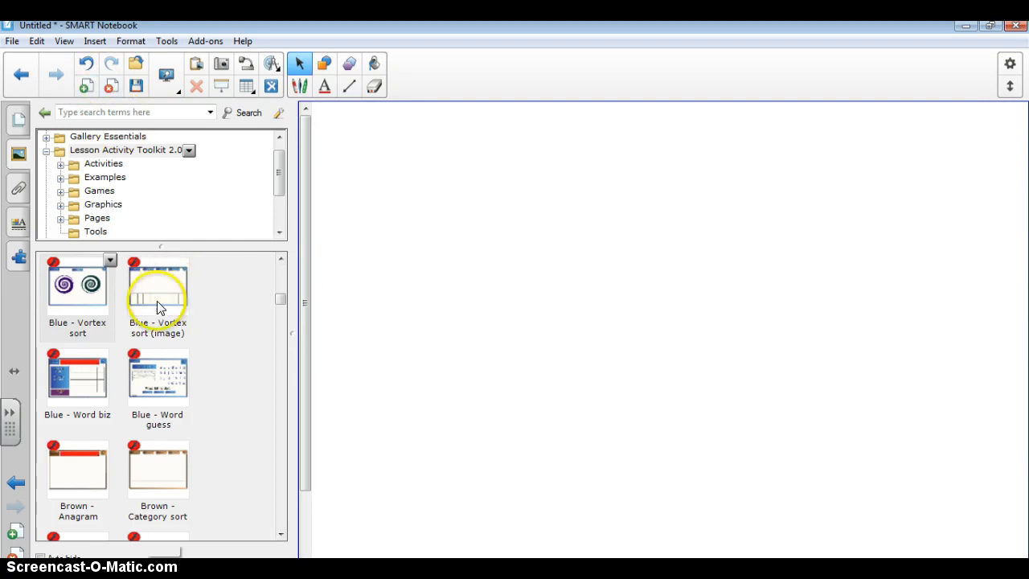
{"action": "left_click_drag", "start_coordinate": [161, 287], "coordinate": [657, 339]}
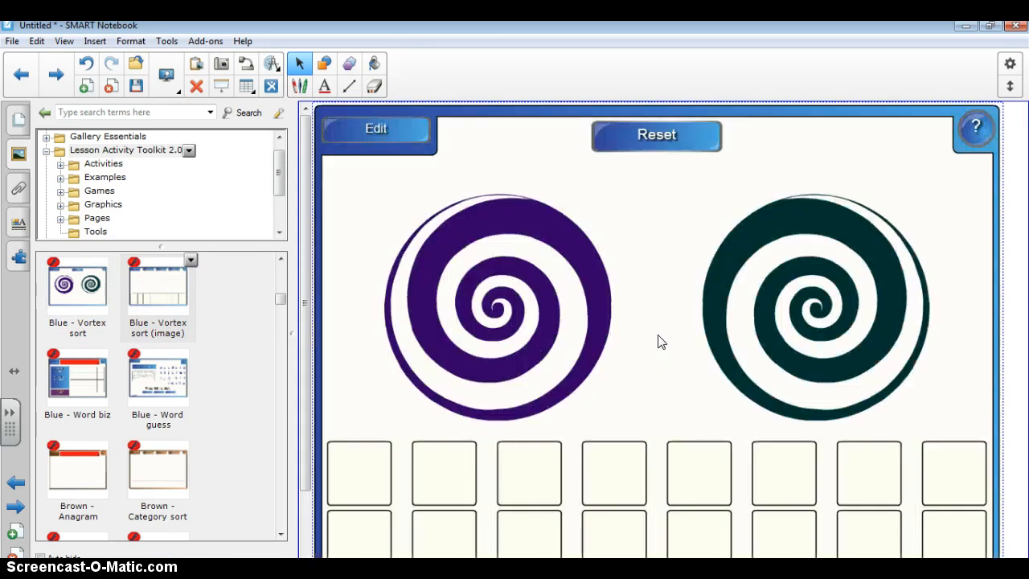
Open the image vortex sort for editing and set it to 4 images, trying 2 images first.
{"action": "left_click", "coordinate": [351, 128]}
{"action": "left_click", "coordinate": [854, 134]}
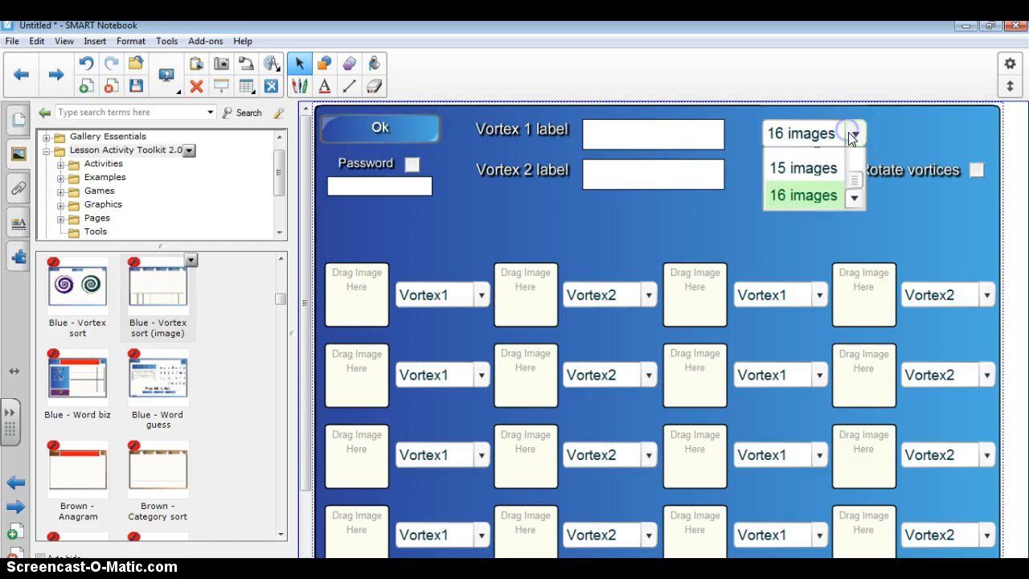
{"action": "left_click_drag", "start_coordinate": [853, 233], "coordinate": [852, 194]}
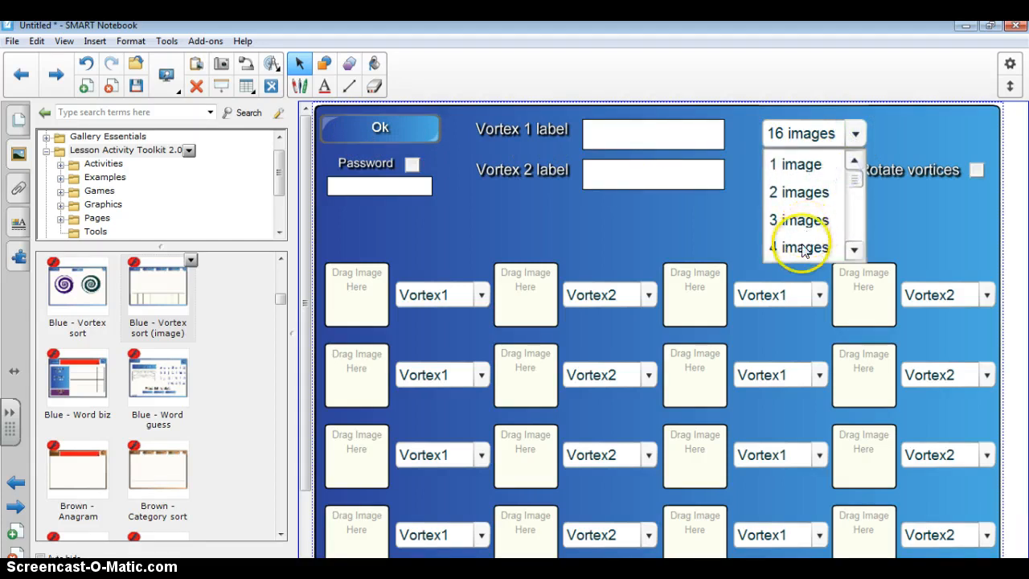
{"action": "left_click", "coordinate": [800, 192]}
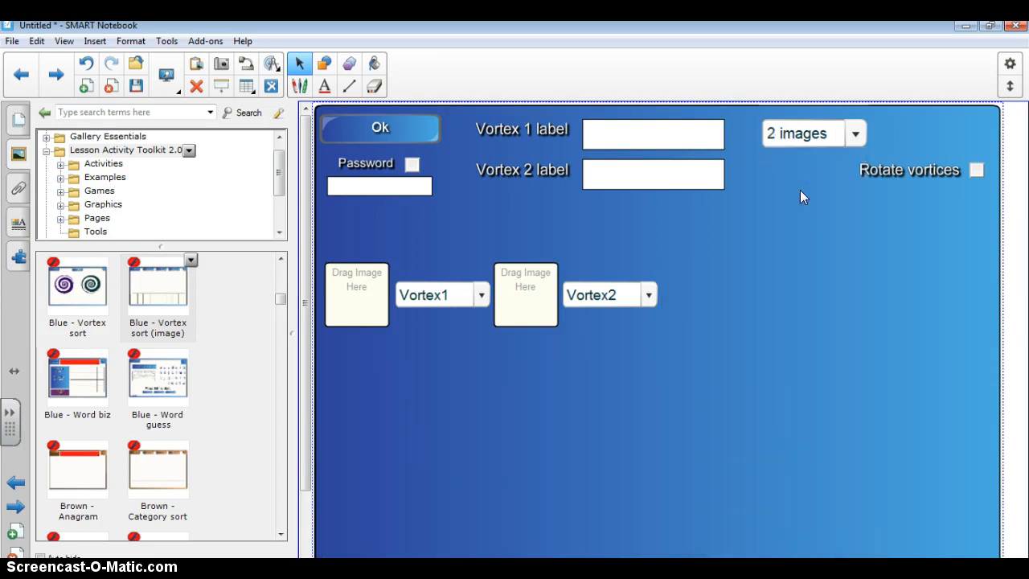
{"action": "left_click", "coordinate": [855, 133]}
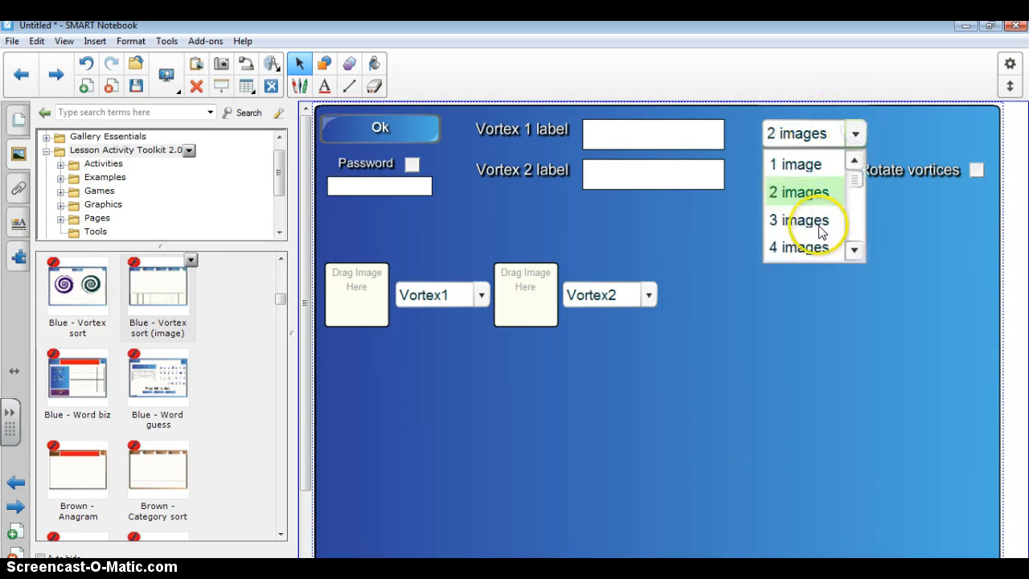
{"action": "left_click", "coordinate": [804, 248]}
Label vortex 1 "Living" and vortex 2 "Non-living", and enable Rotate vortices.
{"action": "left_click", "coordinate": [625, 131]}
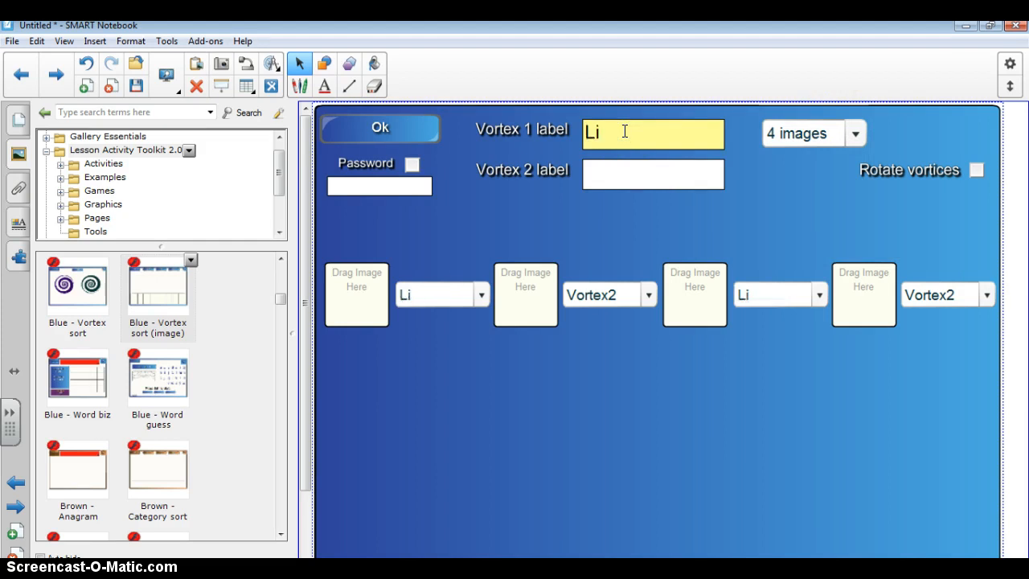
{"action": "left_click", "coordinate": [618, 176]}
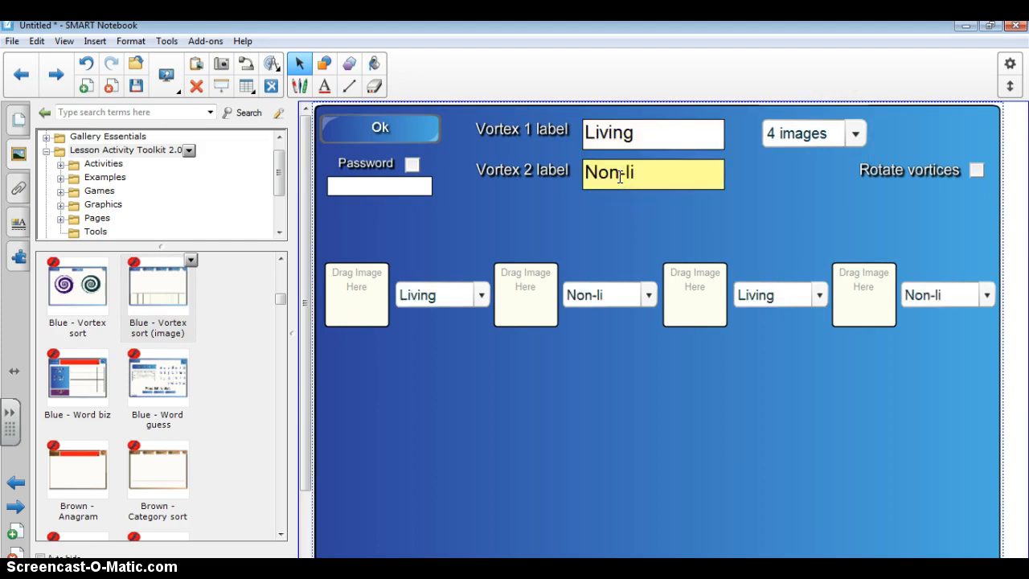
{"action": "left_click", "coordinate": [974, 170]}
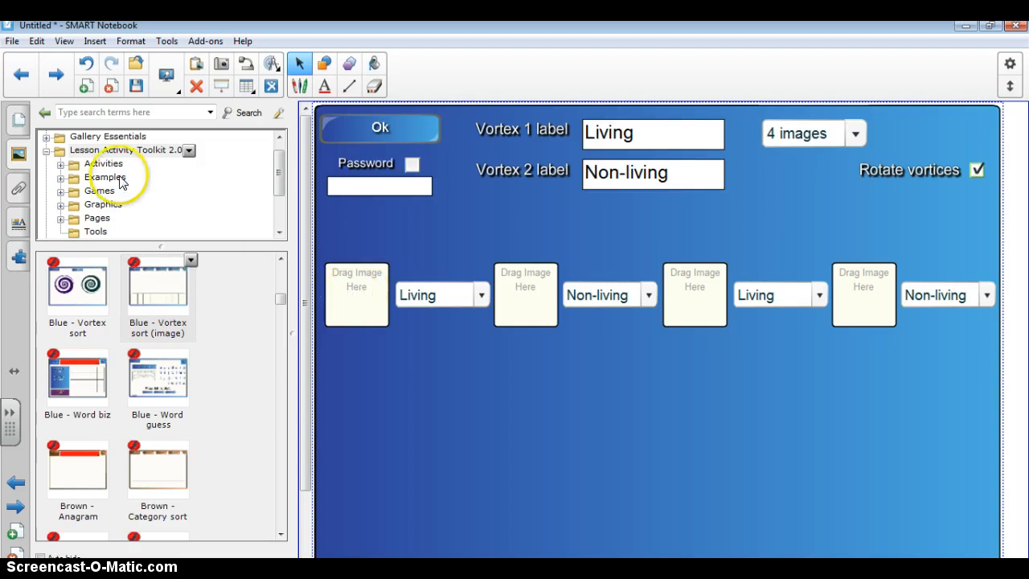
Search the gallery for "dog" and place the brown Dog picture in the first Living image slot.
{"action": "left_click", "coordinate": [116, 112]}
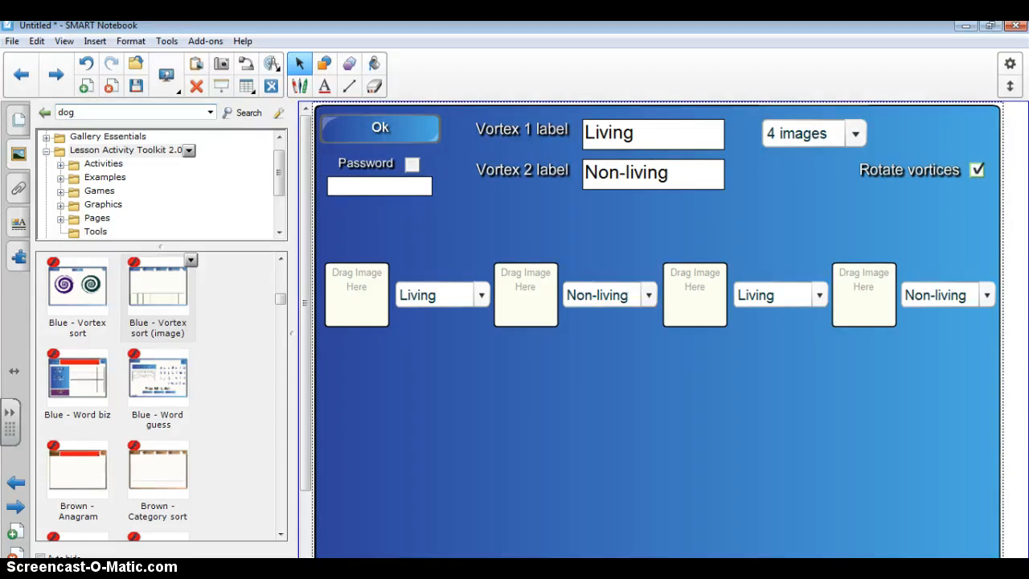
{"action": "key", "text": "Return"}
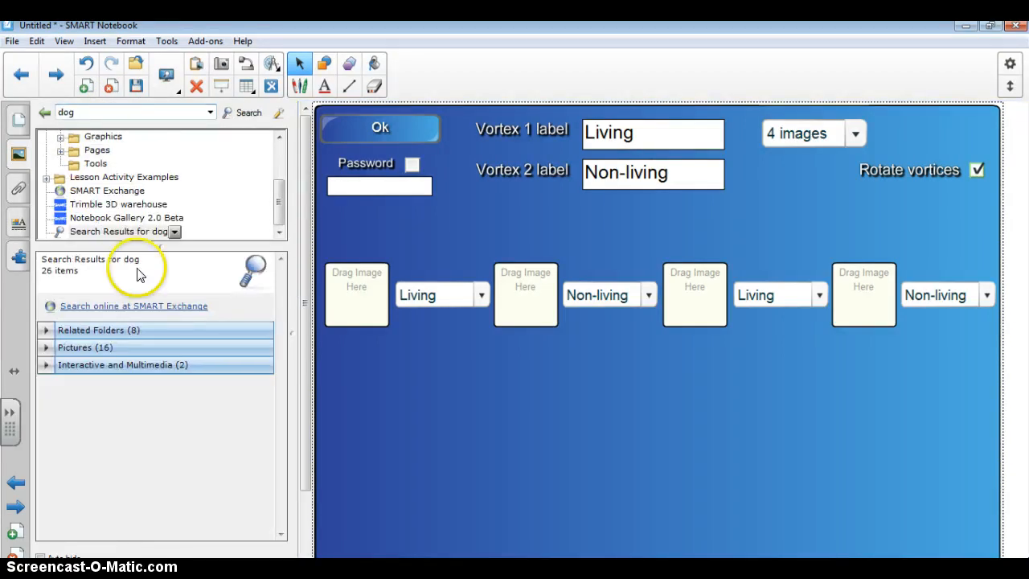
{"action": "left_click", "coordinate": [93, 347]}
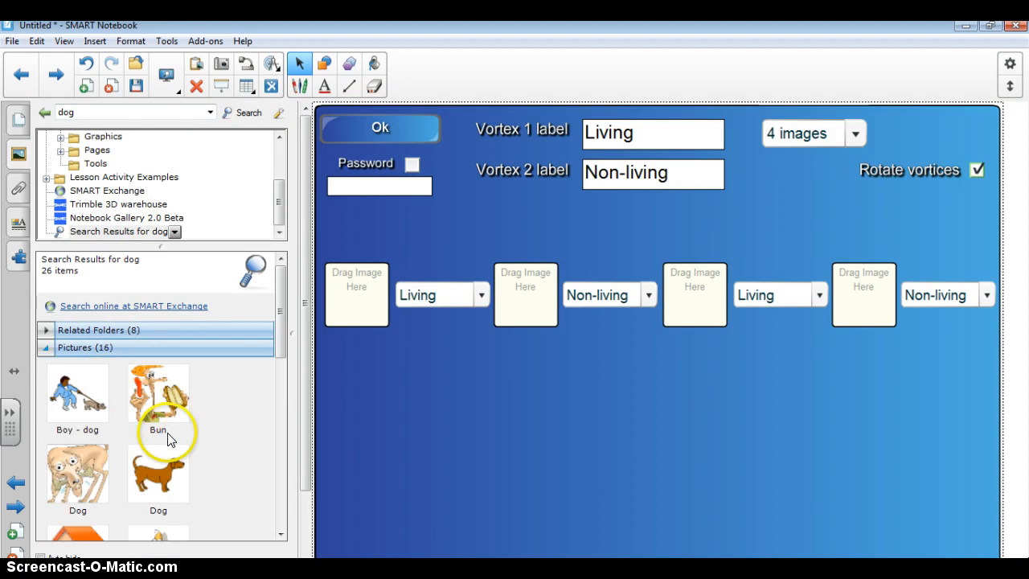
{"action": "left_click_drag", "start_coordinate": [153, 472], "coordinate": [177, 455]}
{"action": "left_click_drag", "start_coordinate": [298, 362], "coordinate": [362, 294]}
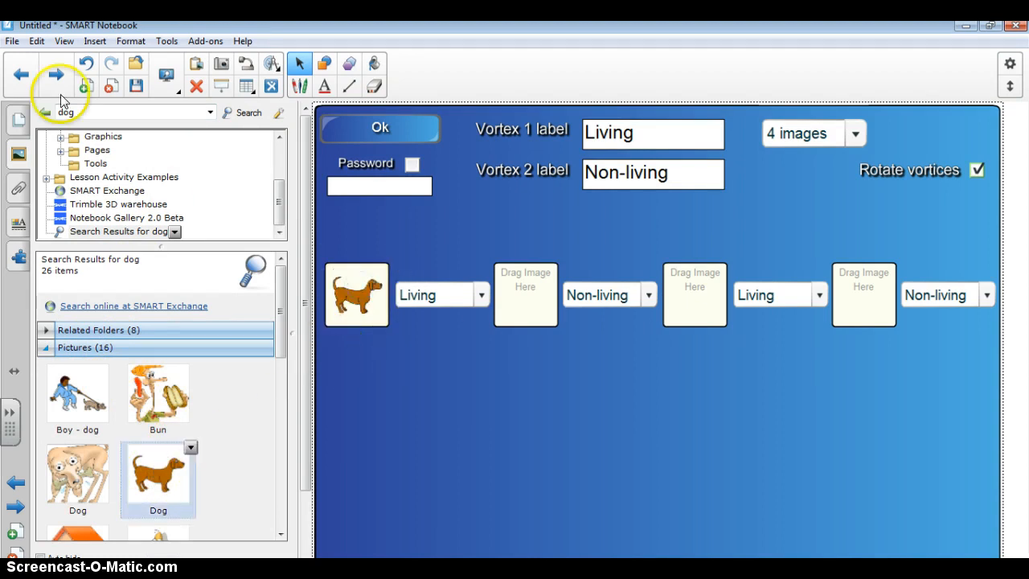
Search the gallery for "bird" and place the Cardinal picture in the second Living image slot.
{"action": "left_click", "coordinate": [26, 113]}
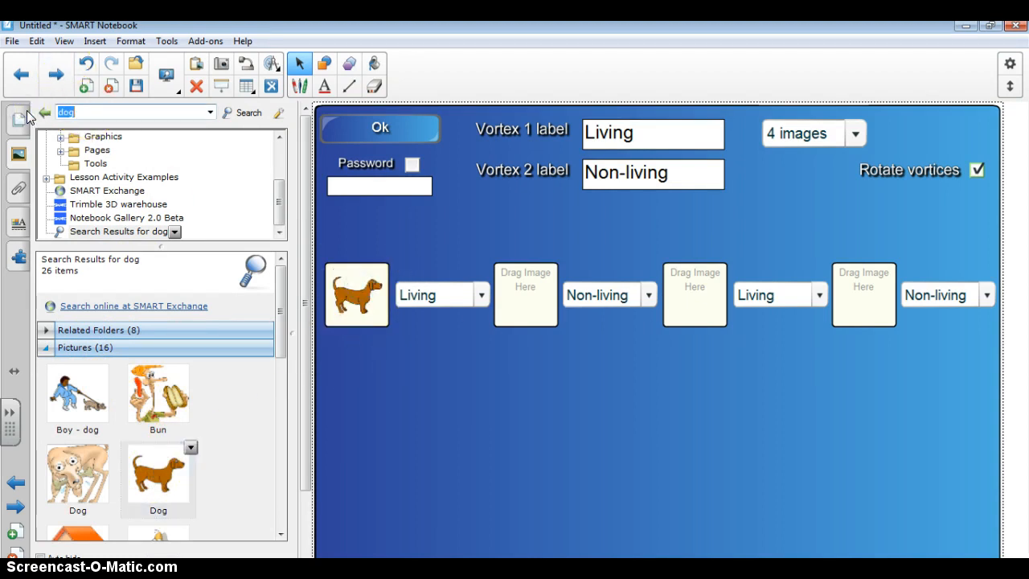
{"action": "key", "text": "Return"}
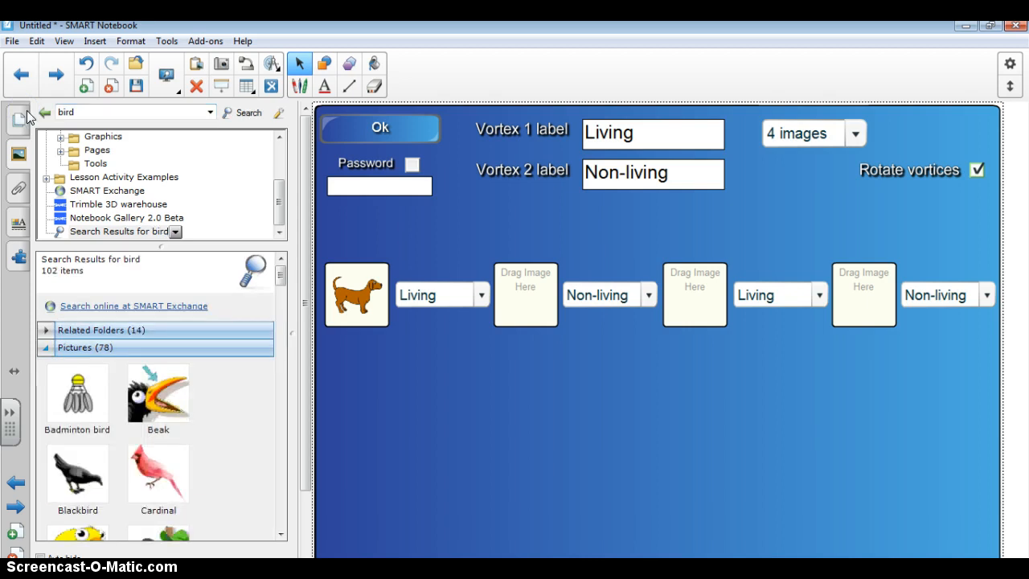
{"action": "left_click_drag", "start_coordinate": [158, 474], "coordinate": [696, 307]}
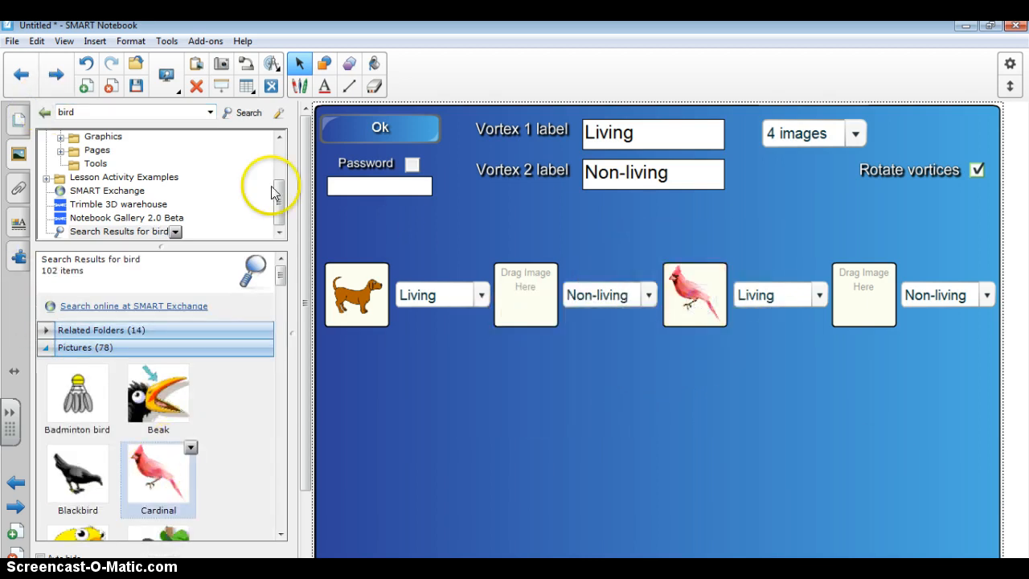
Search the gallery for "rock" and place the Rock picture in the first Non-living image slot.
{"action": "double_click", "coordinate": [52, 115]}
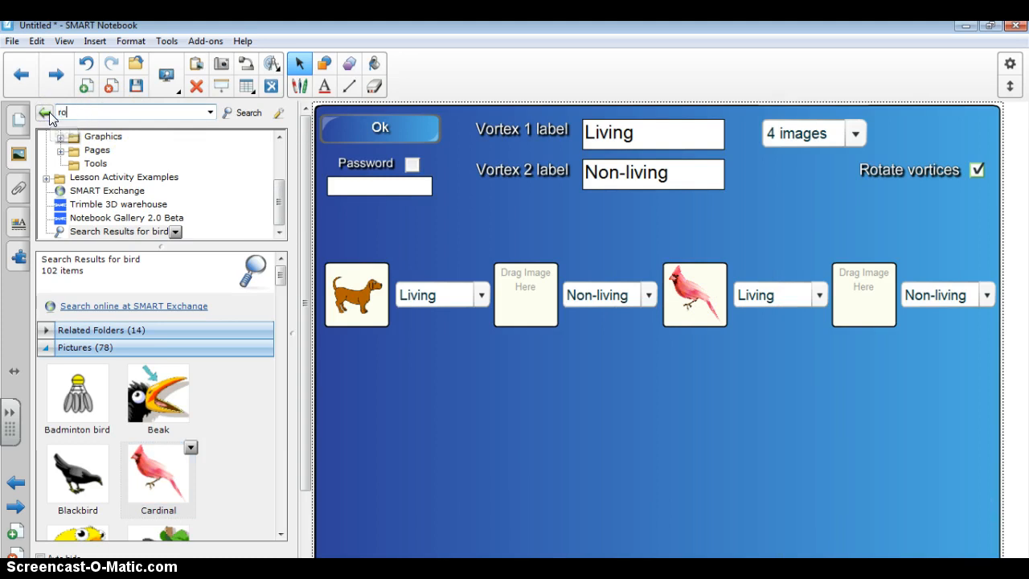
{"action": "key", "text": "Return"}
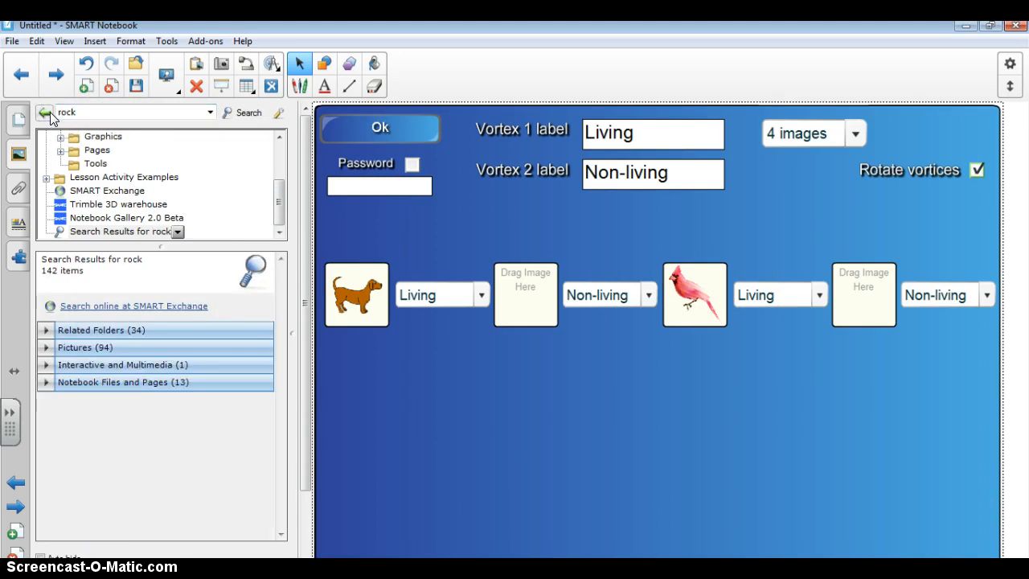
{"action": "left_click", "coordinate": [71, 351]}
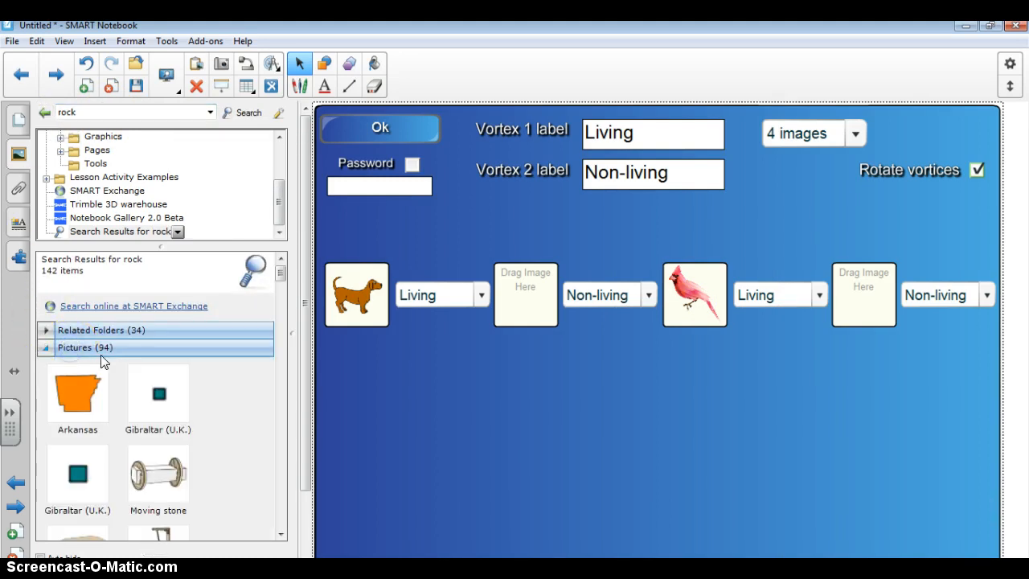
{"action": "scroll", "coordinate": [191, 413], "scroll_direction": "down", "scroll_amount": 4}
{"action": "scroll", "coordinate": [190, 413], "scroll_direction": "down", "scroll_amount": 1}
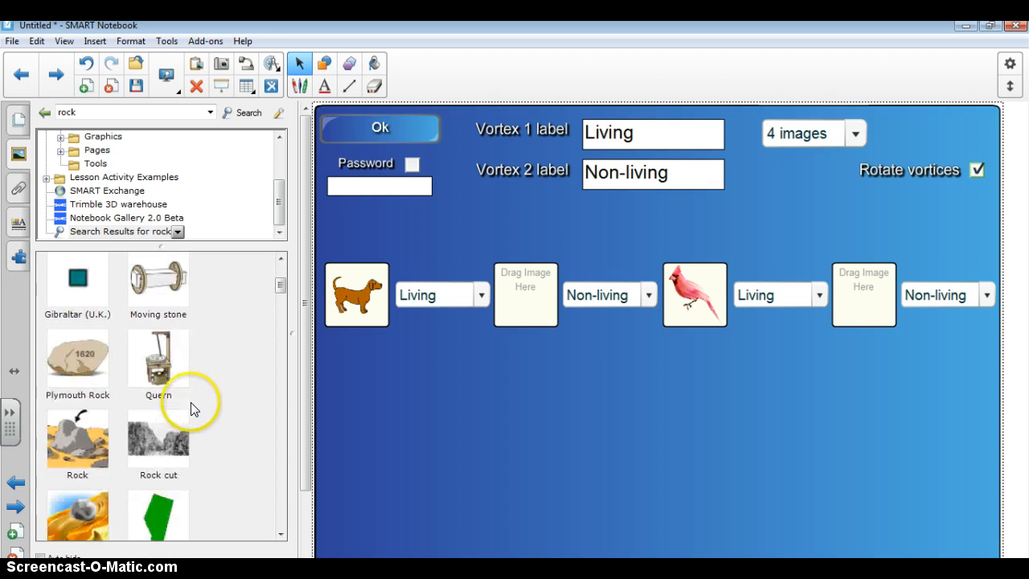
{"action": "left_click_drag", "start_coordinate": [72, 449], "coordinate": [532, 296]}
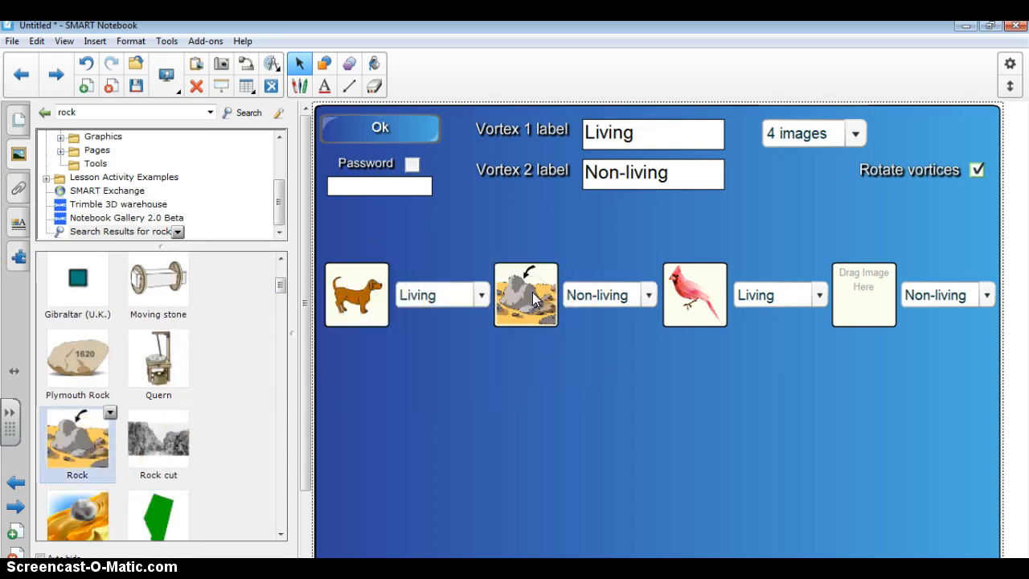
Search the gallery for "building" and "house", place the House picture in the second Non-living slot and finish editing the activity.
{"action": "double_click", "coordinate": [83, 112]}
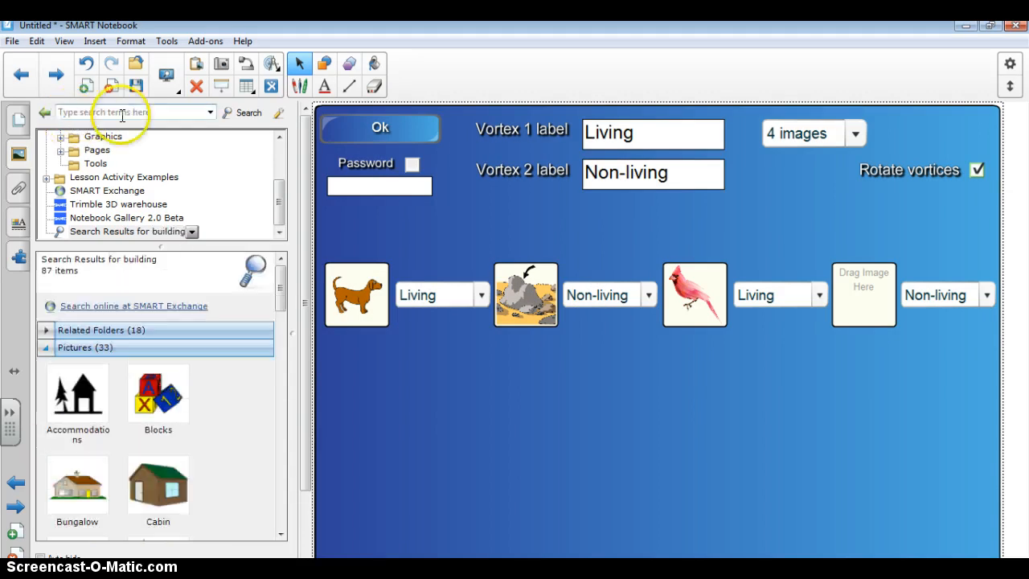
{"action": "left_click", "coordinate": [122, 113]}
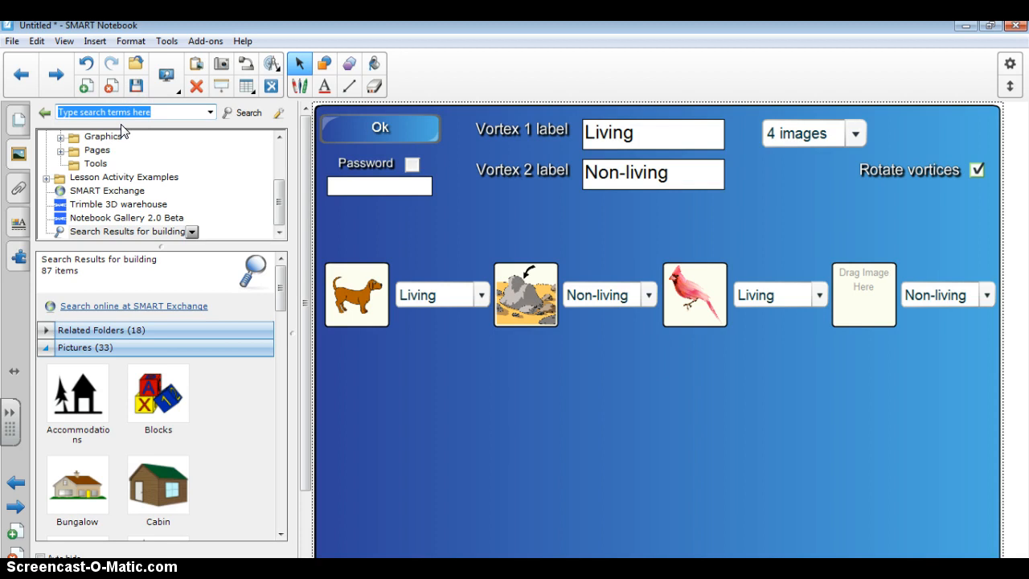
{"action": "type", "text": "house"}
{"action": "key", "text": "Return"}
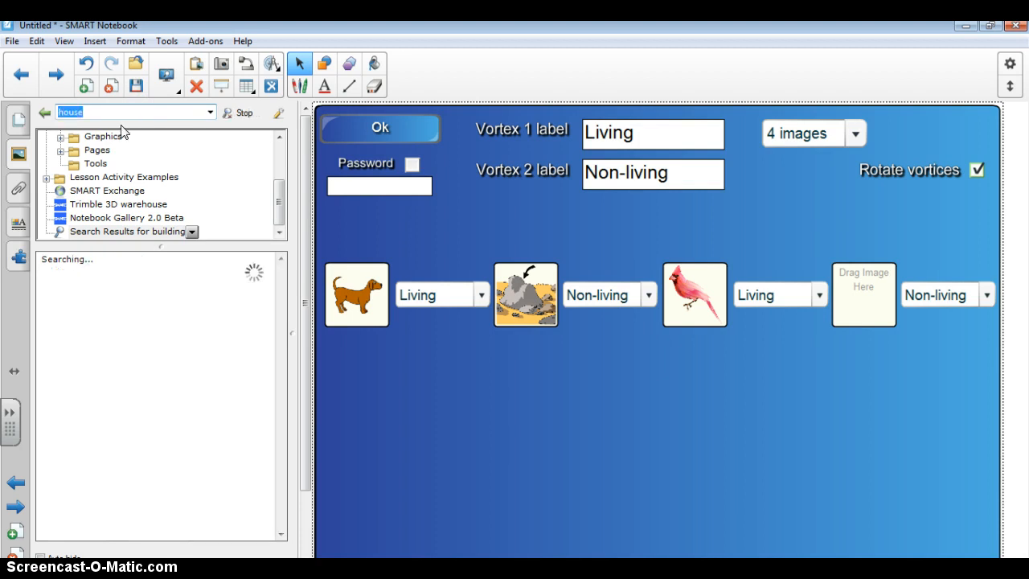
{"action": "left_click", "coordinate": [53, 346]}
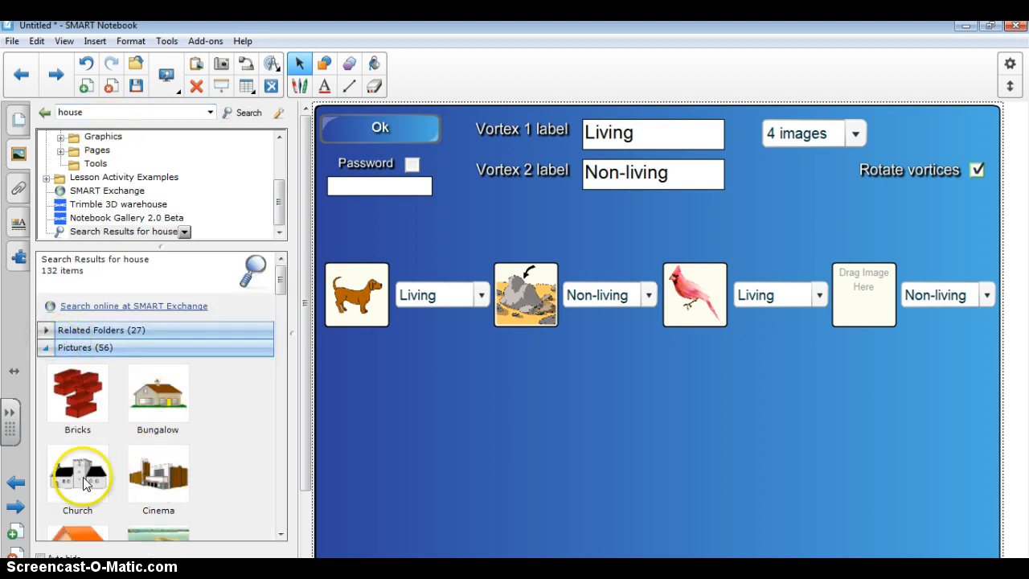
{"action": "scroll", "coordinate": [148, 462], "scroll_direction": "down", "scroll_amount": 3}
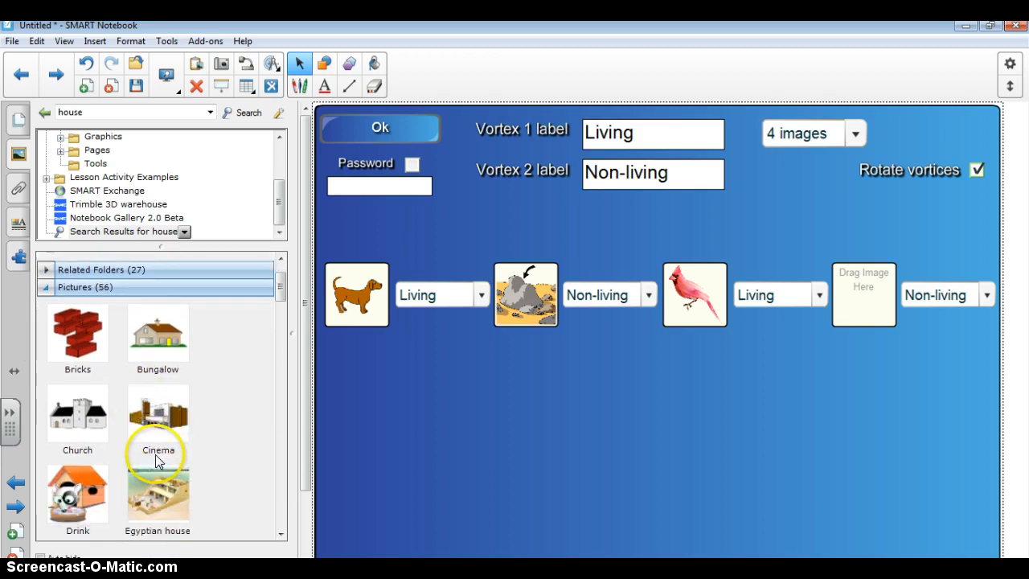
{"action": "scroll", "coordinate": [155, 454], "scroll_direction": "down", "scroll_amount": 2}
{"action": "left_click_drag", "start_coordinate": [157, 463], "coordinate": [872, 282]}
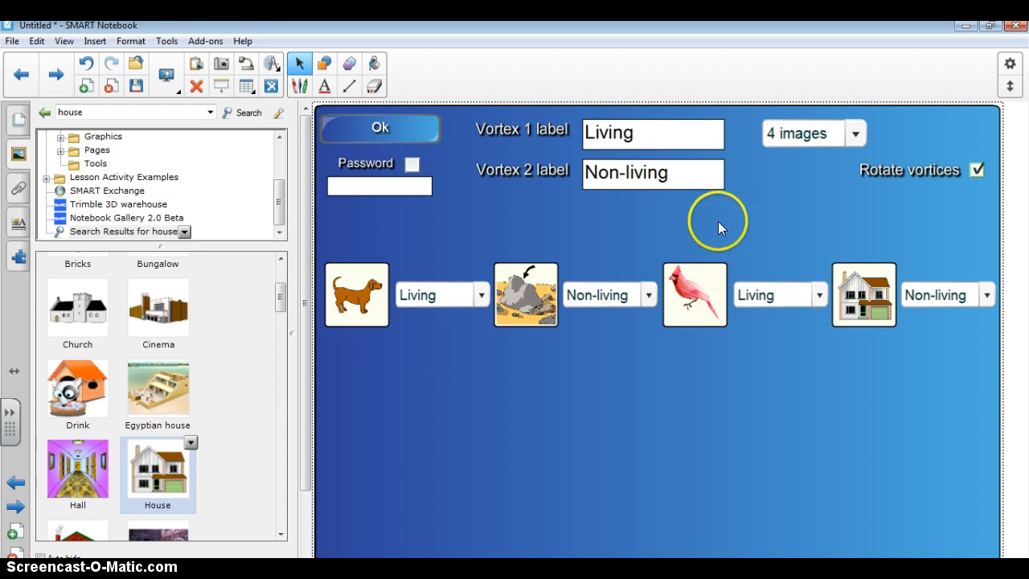
{"action": "left_click", "coordinate": [384, 129]}
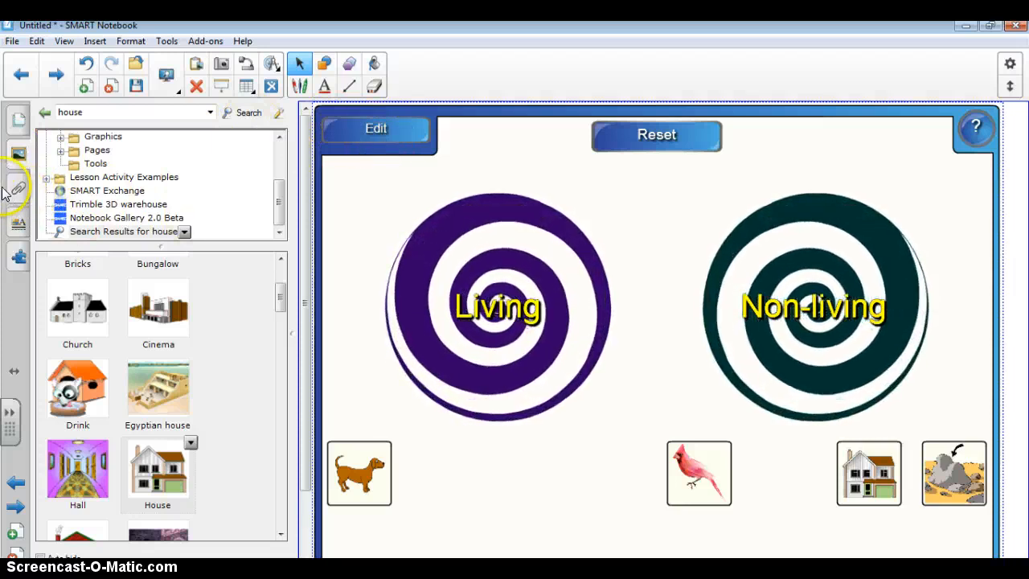
Add the Blue - Hot spots activity from Lesson Activity Toolkit 2.0 on a new page and open it for editing.
{"action": "left_click", "coordinate": [86, 63]}
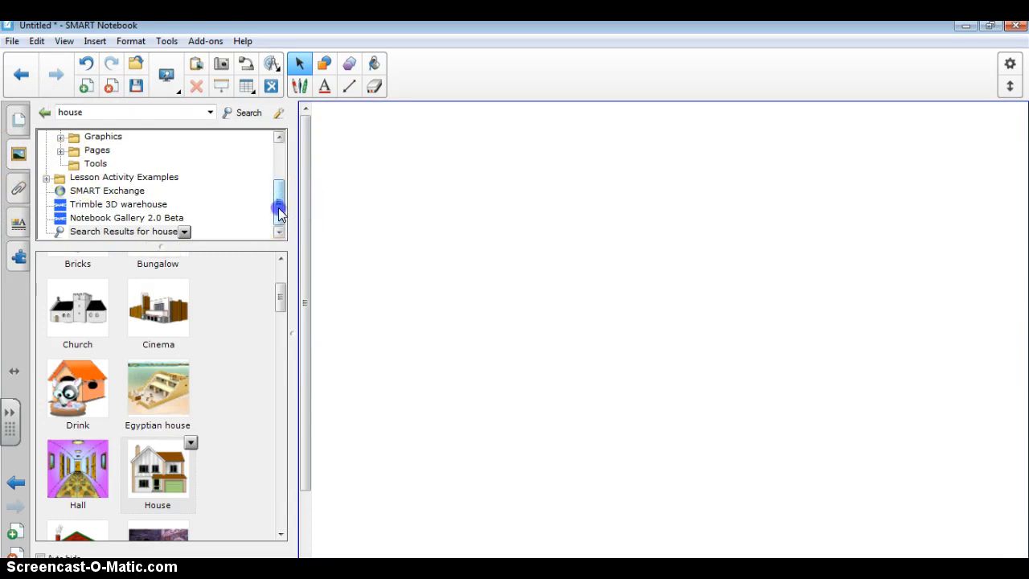
{"action": "left_click_drag", "start_coordinate": [281, 206], "coordinate": [281, 179]}
{"action": "left_click", "coordinate": [161, 153]}
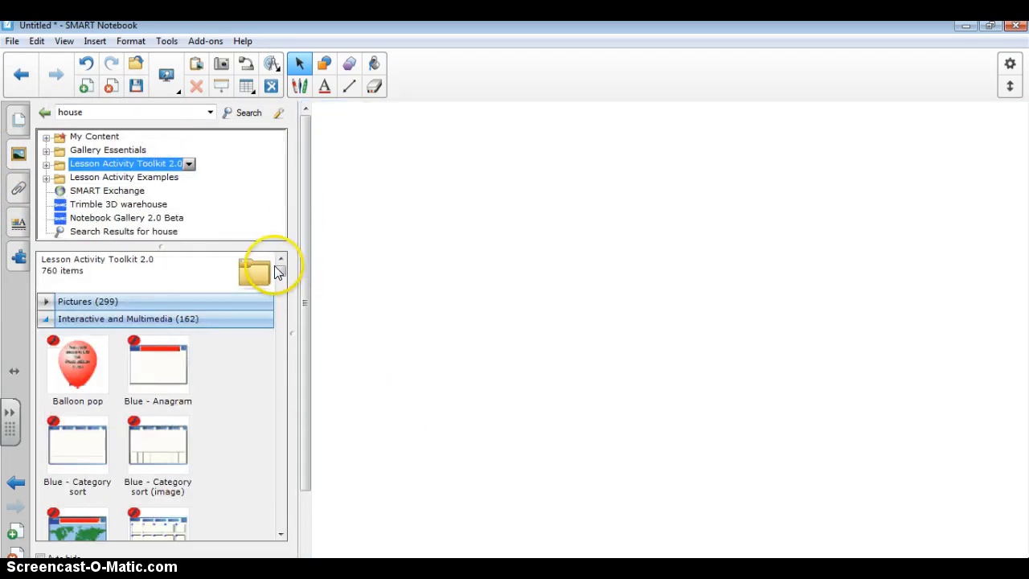
{"action": "left_click_drag", "start_coordinate": [279, 270], "coordinate": [281, 279]}
{"action": "left_click", "coordinate": [79, 334]}
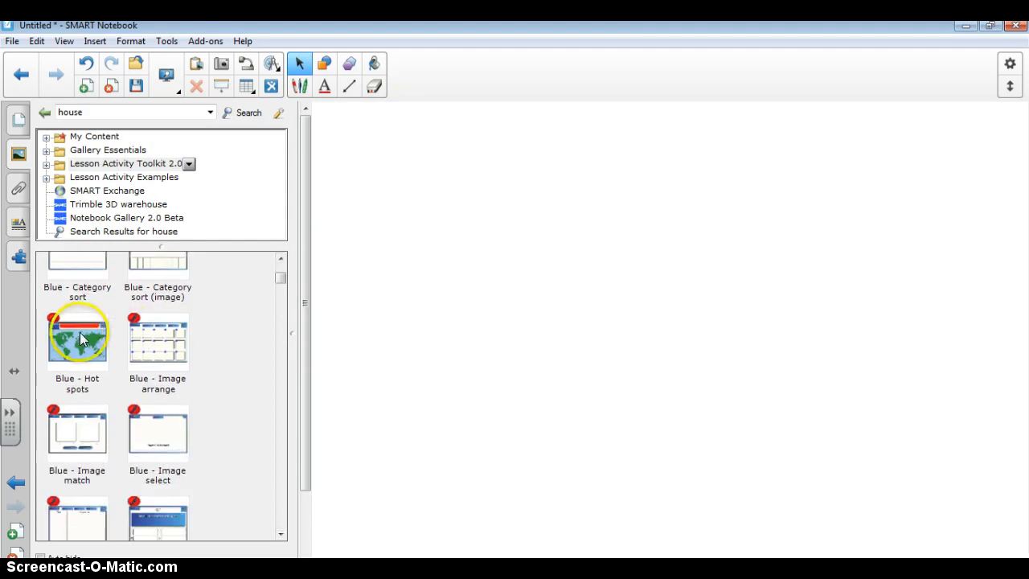
{"action": "left_click_drag", "start_coordinate": [75, 339], "coordinate": [658, 338]}
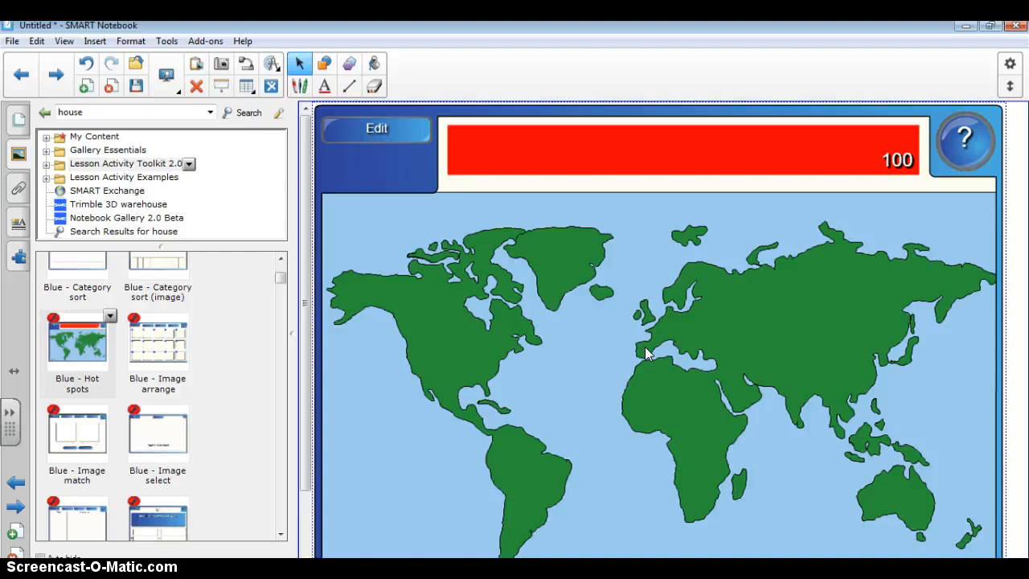
{"action": "left_click", "coordinate": [386, 136]}
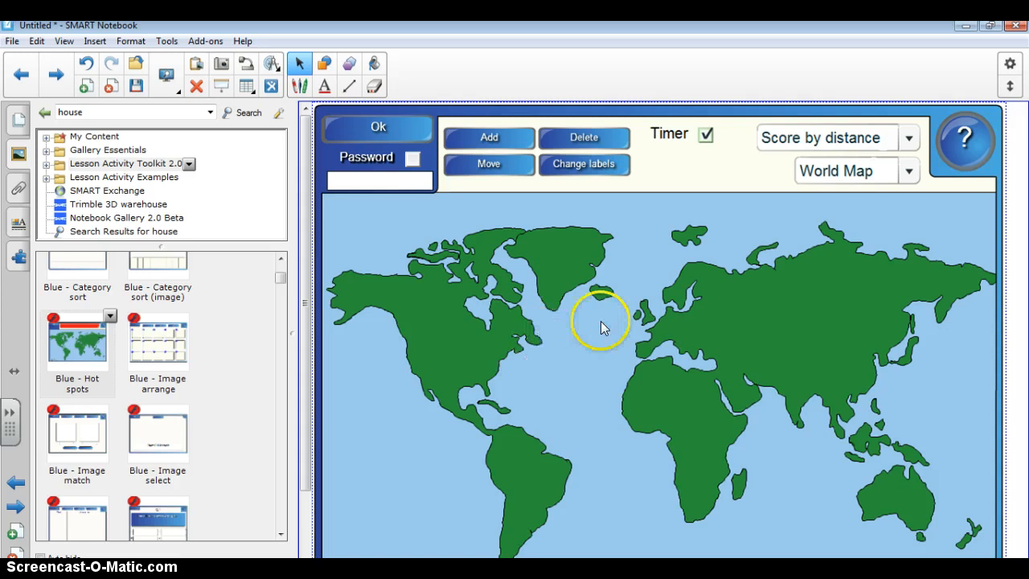
Change the hot spots background to Human body and add a hot spot labelled "Skull" on the head.
{"action": "left_click", "coordinate": [908, 171]}
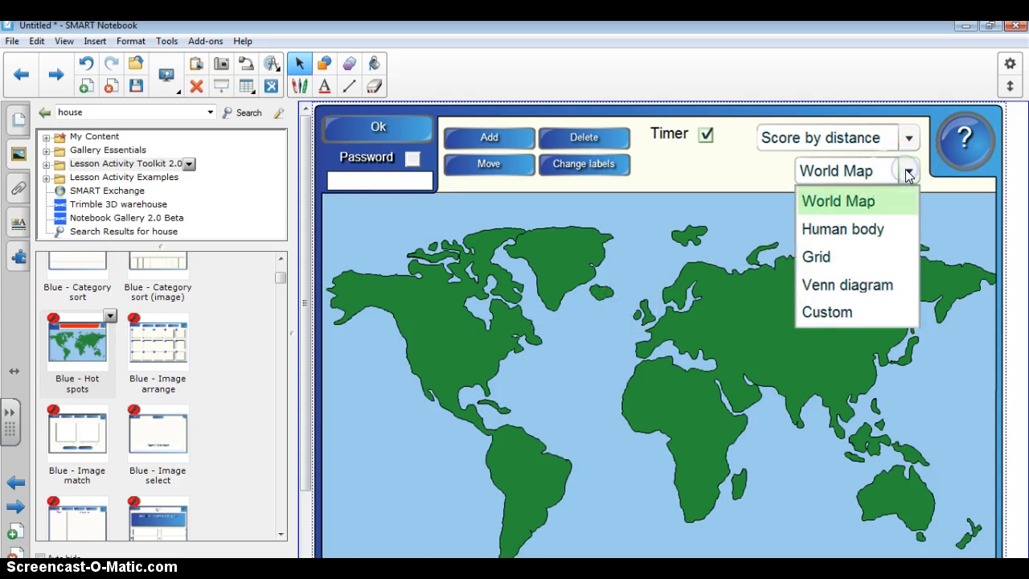
{"action": "left_click", "coordinate": [870, 229]}
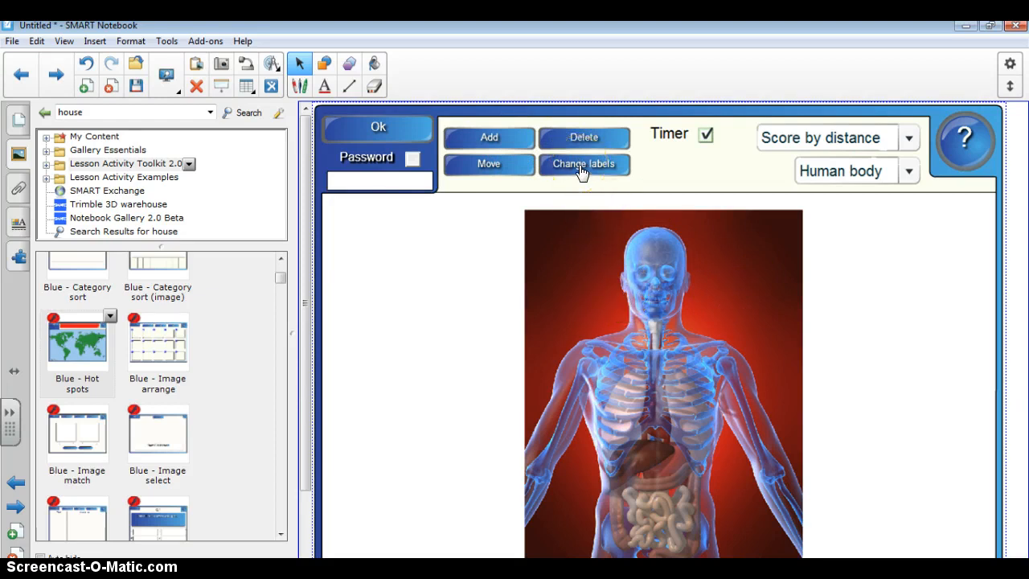
{"action": "left_click", "coordinate": [490, 138]}
{"action": "left_click", "coordinate": [736, 241]}
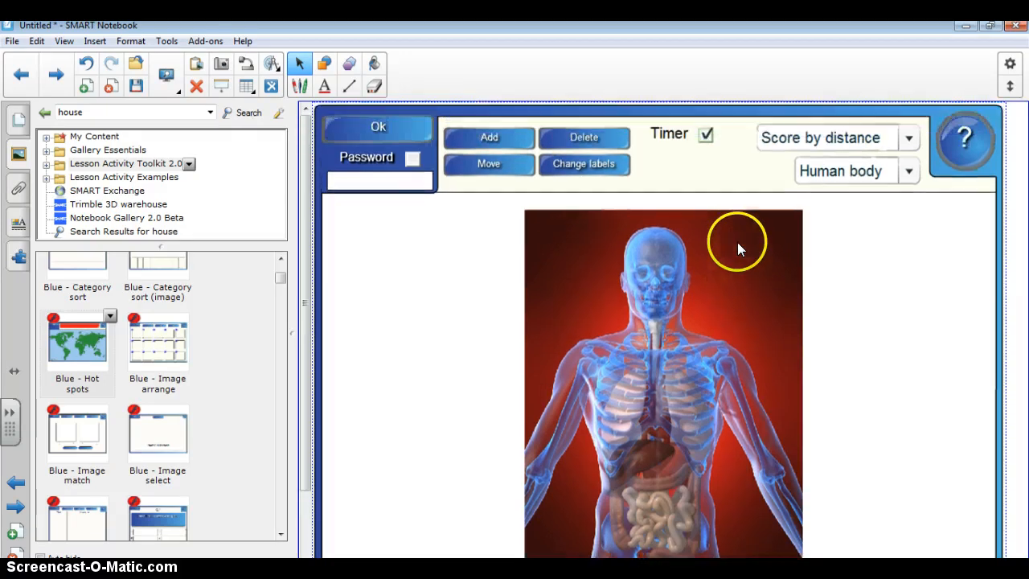
{"action": "left_click", "coordinate": [804, 137]}
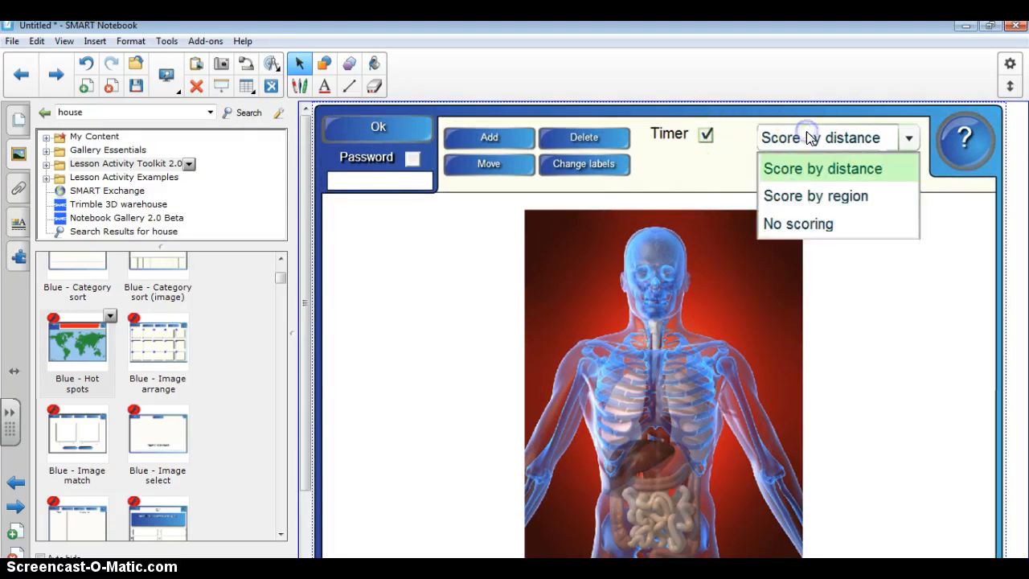
{"action": "left_click", "coordinate": [731, 272]}
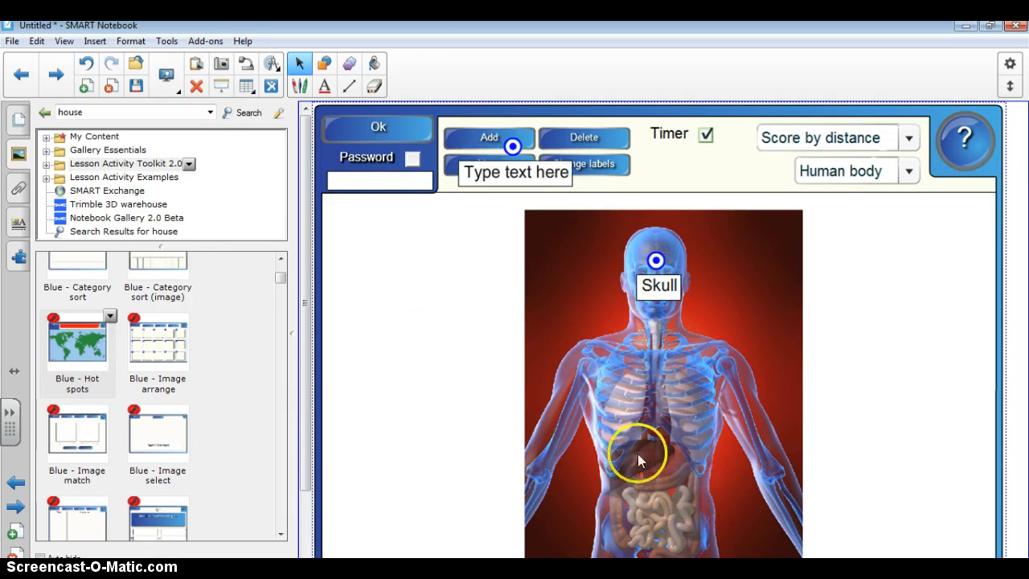
Place another hot spot on the liver in the abdomen and label it "Liver".
{"action": "left_click", "coordinate": [465, 162]}
{"action": "left_click", "coordinate": [510, 140]}
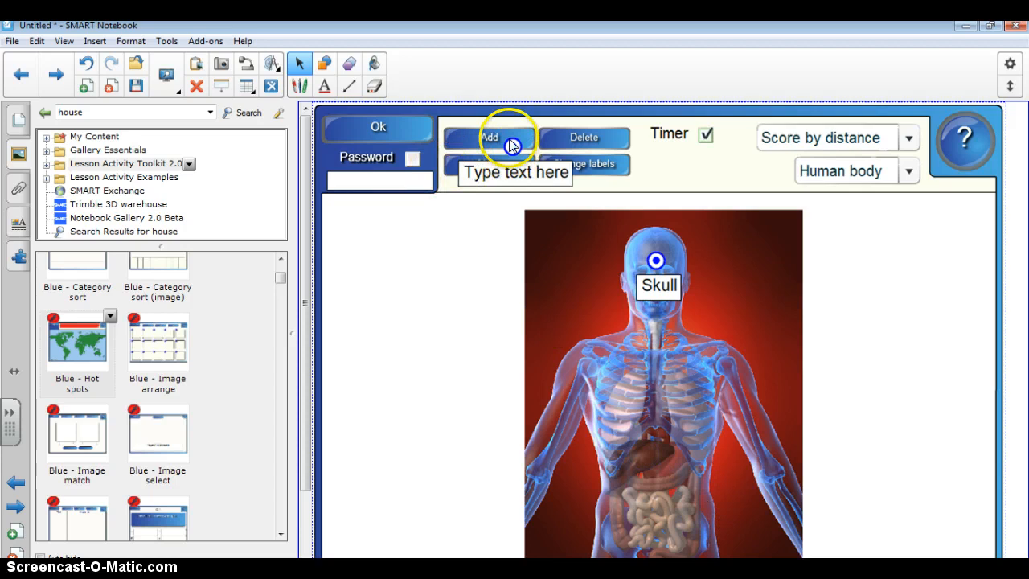
{"action": "left_click_drag", "start_coordinate": [511, 149], "coordinate": [650, 460]}
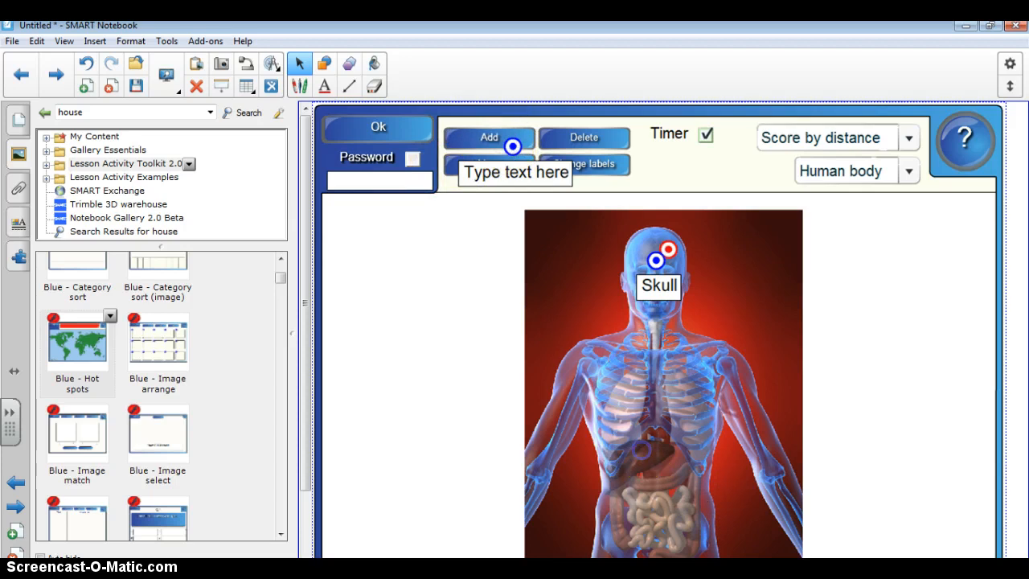
{"action": "left_click", "coordinate": [677, 487]}
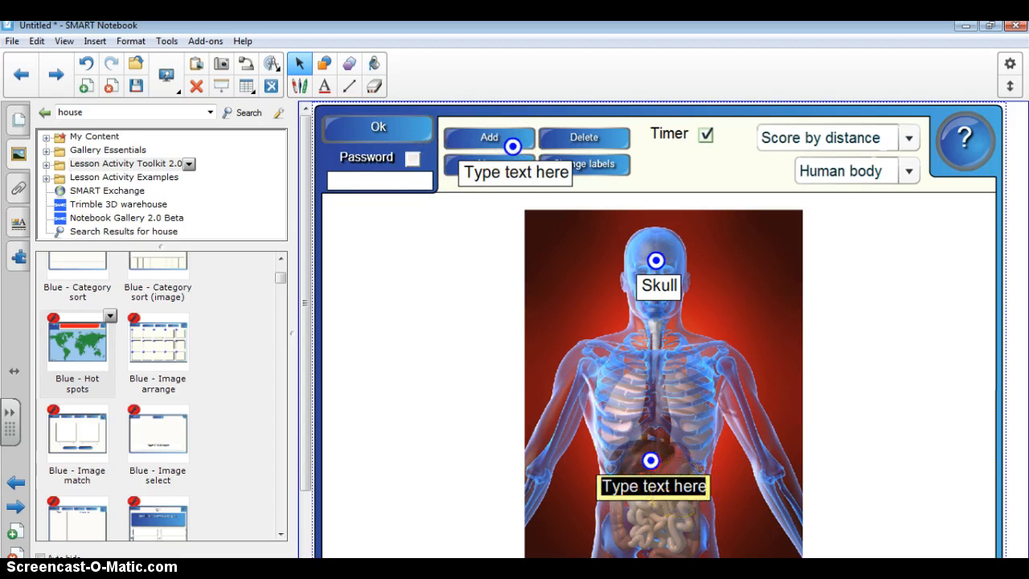
{"action": "type", "text": "Liver"}
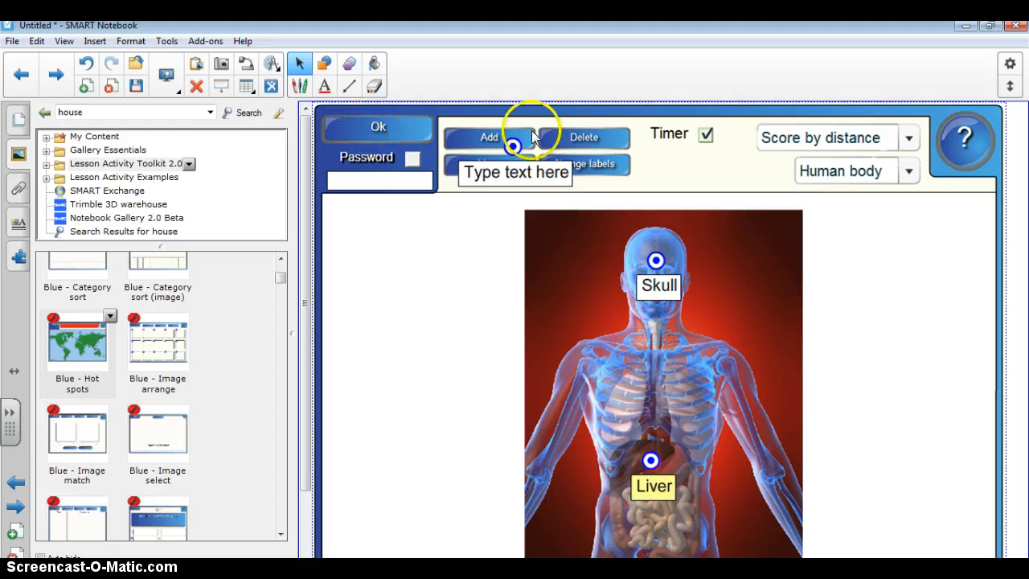
Set the hot spots activity to No scoring and finish editing it.
{"action": "left_click", "coordinate": [811, 140]}
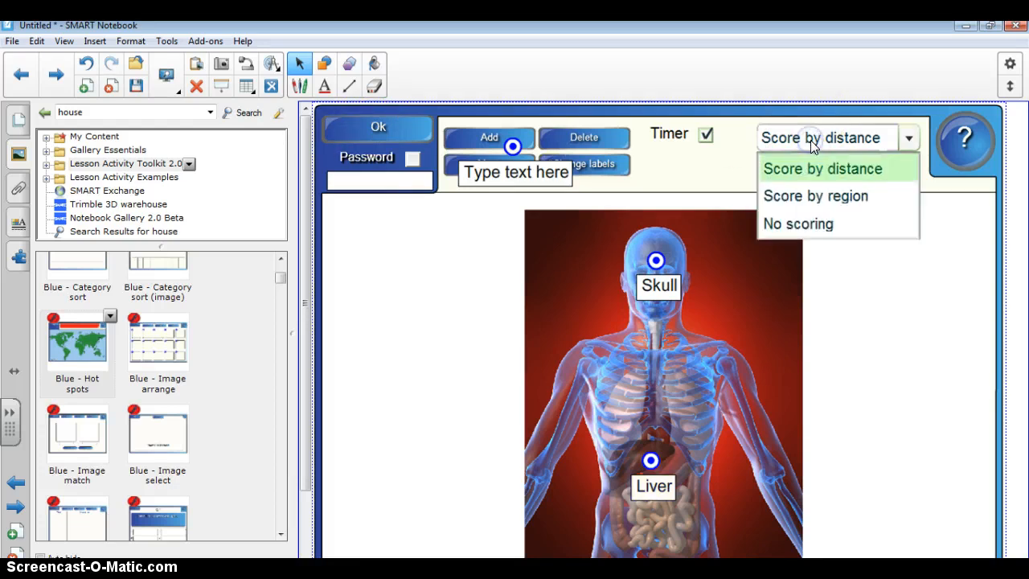
{"action": "left_click", "coordinate": [811, 224]}
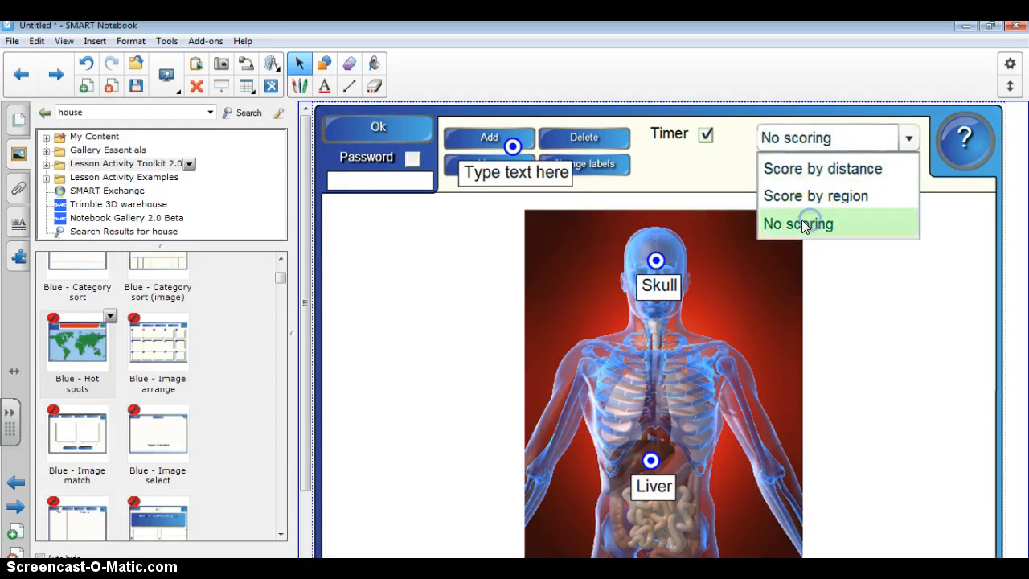
{"action": "left_click", "coordinate": [375, 128]}
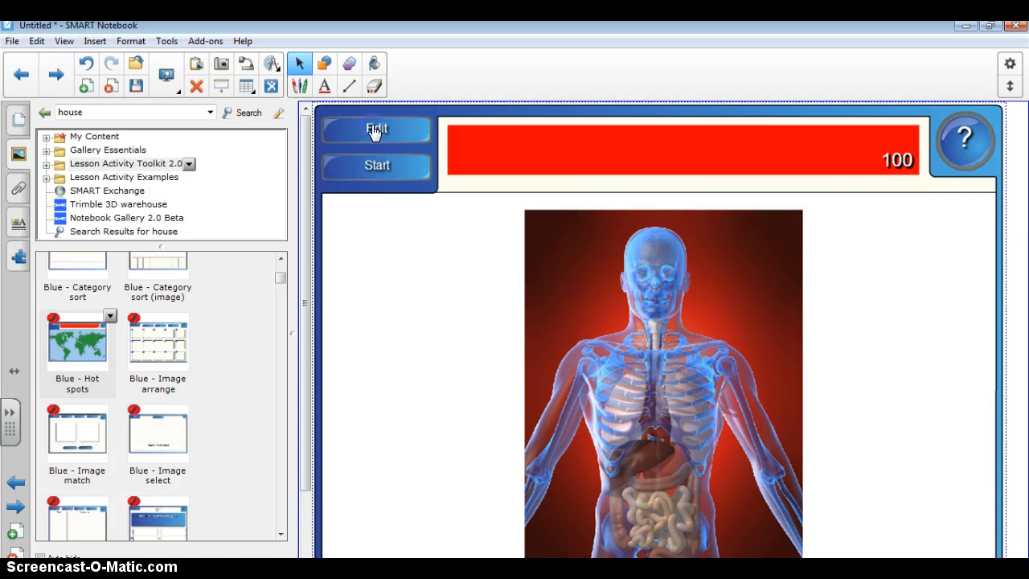
Play the human body activity by picking the liver and skull hot spots, and reset it.
{"action": "left_click", "coordinate": [377, 167]}
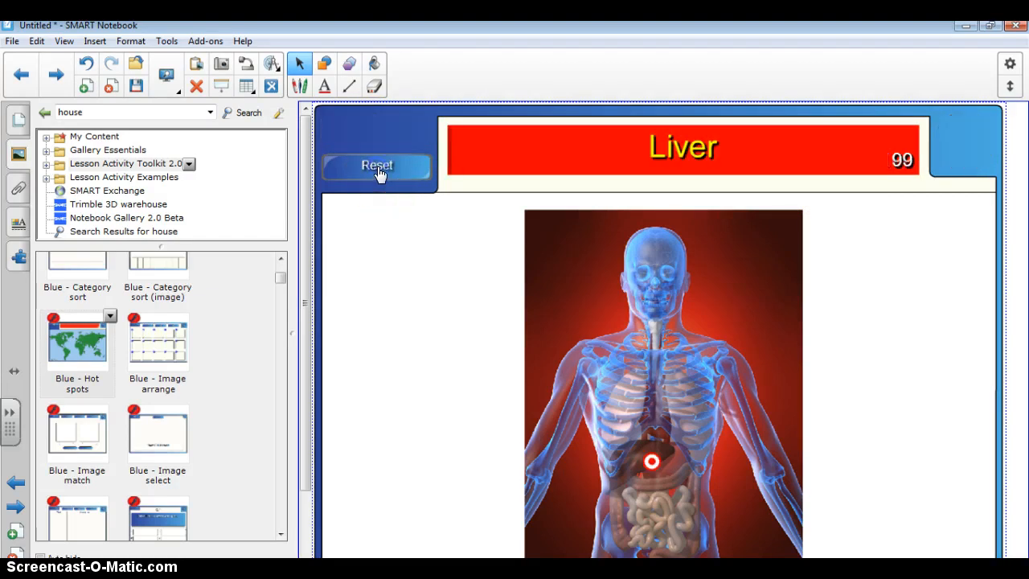
{"action": "left_click", "coordinate": [652, 464]}
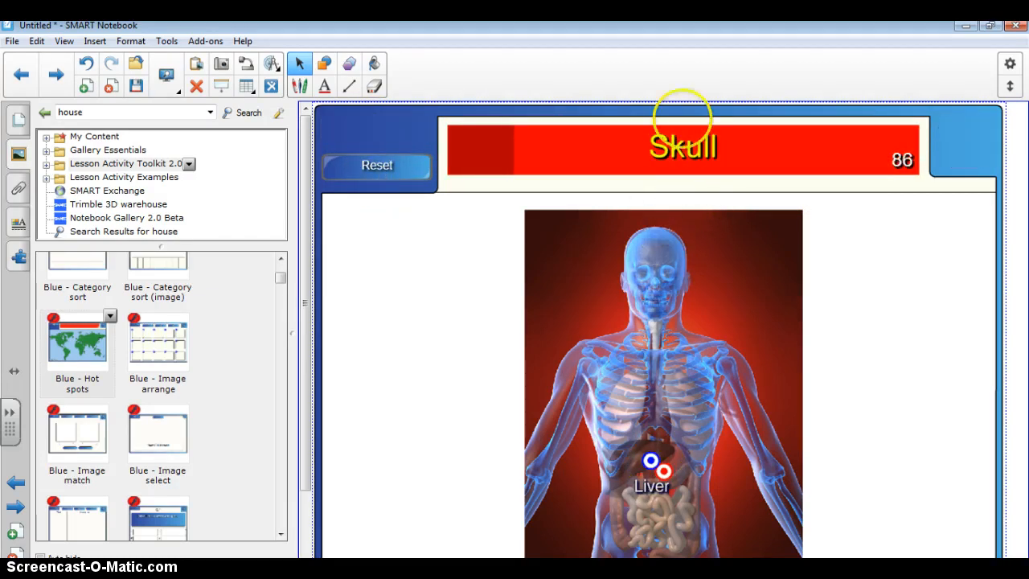
{"action": "left_click", "coordinate": [656, 260]}
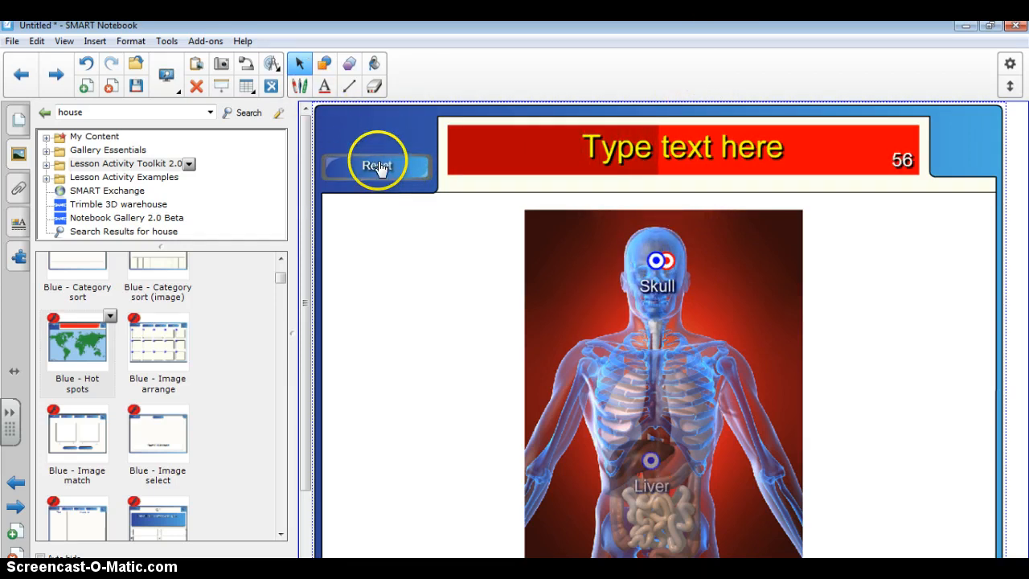
{"action": "left_click", "coordinate": [378, 166]}
Switch the activity's background to Grid and delete the Skull and Liver hot spots.
{"action": "left_click", "coordinate": [354, 130]}
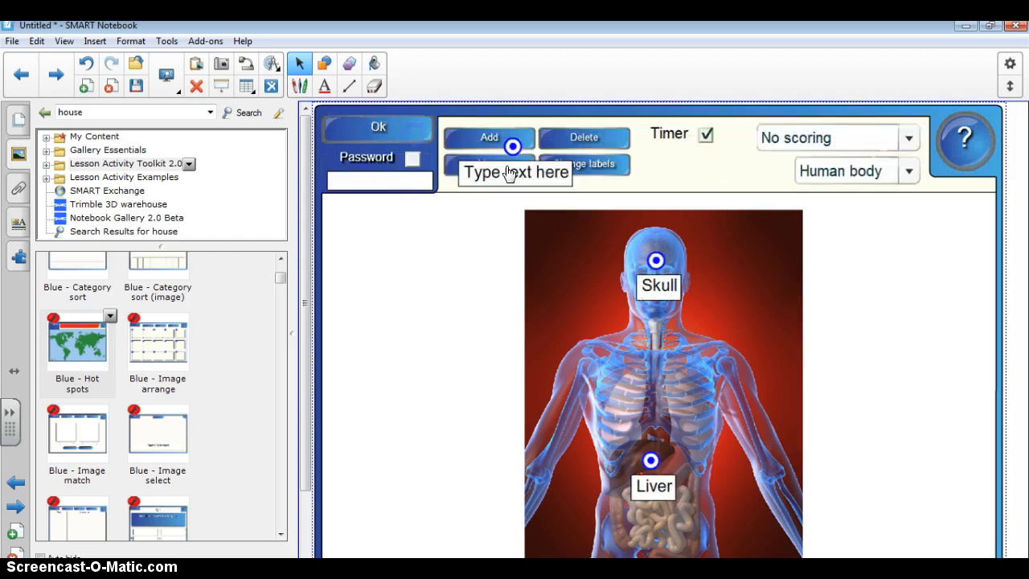
{"action": "left_click", "coordinate": [896, 175]}
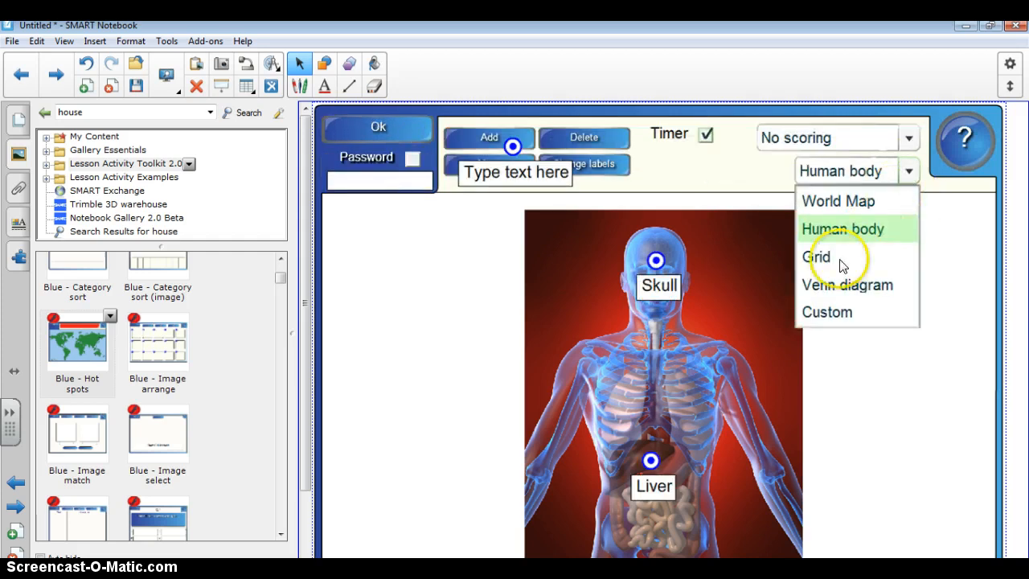
{"action": "left_click", "coordinate": [820, 257]}
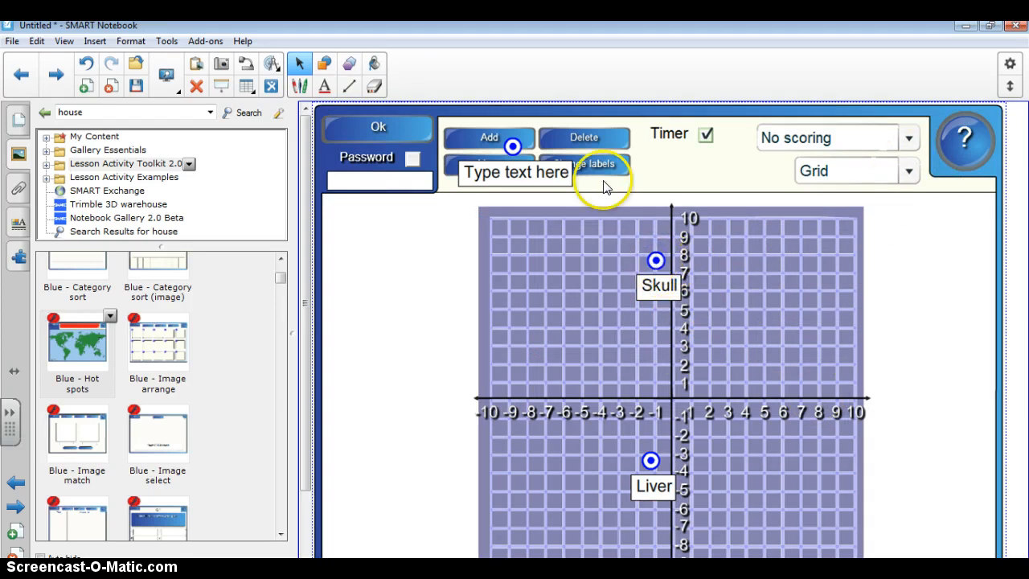
{"action": "left_click", "coordinate": [594, 135]}
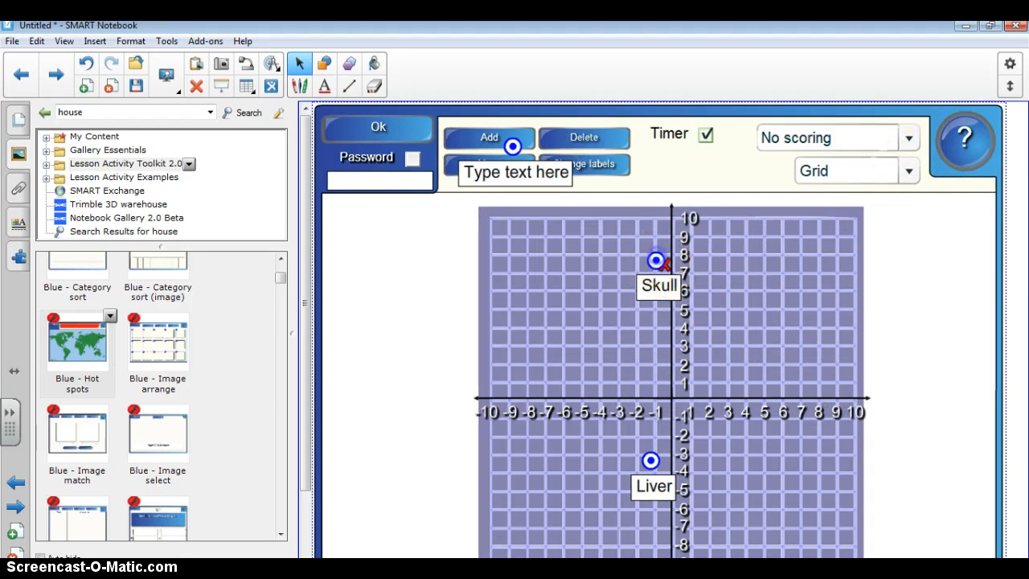
{"action": "left_click", "coordinate": [662, 264]}
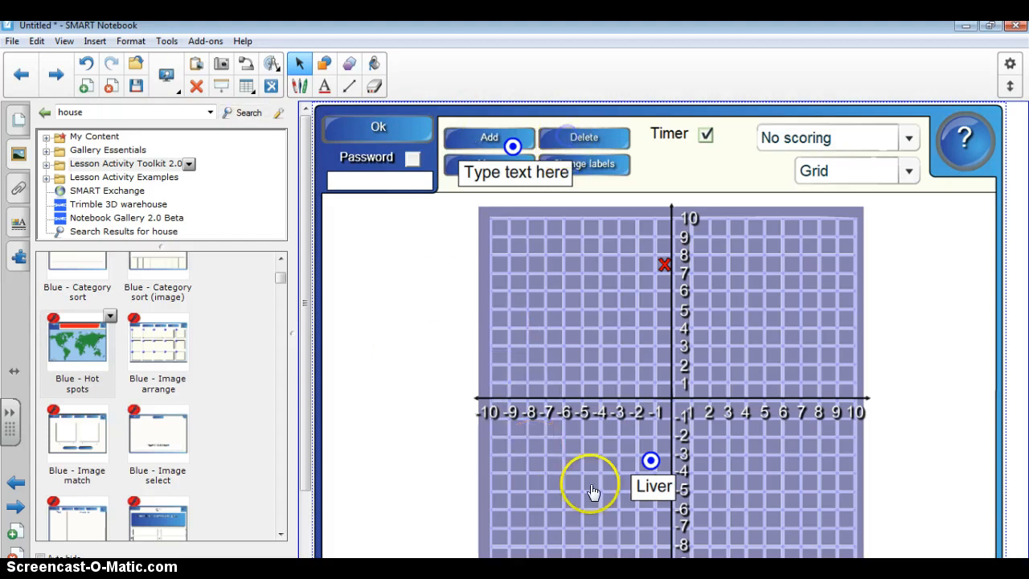
{"action": "left_click", "coordinate": [651, 460]}
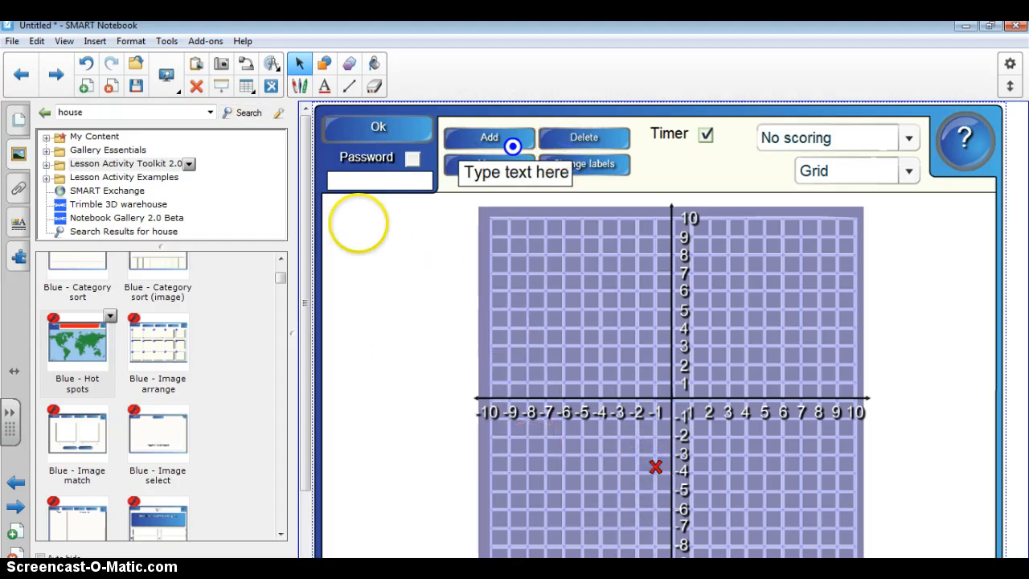
Try the Venn diagram and Custom backgrounds in the hot spots activity.
{"action": "left_click", "coordinate": [907, 171]}
{"action": "left_click", "coordinate": [888, 291]}
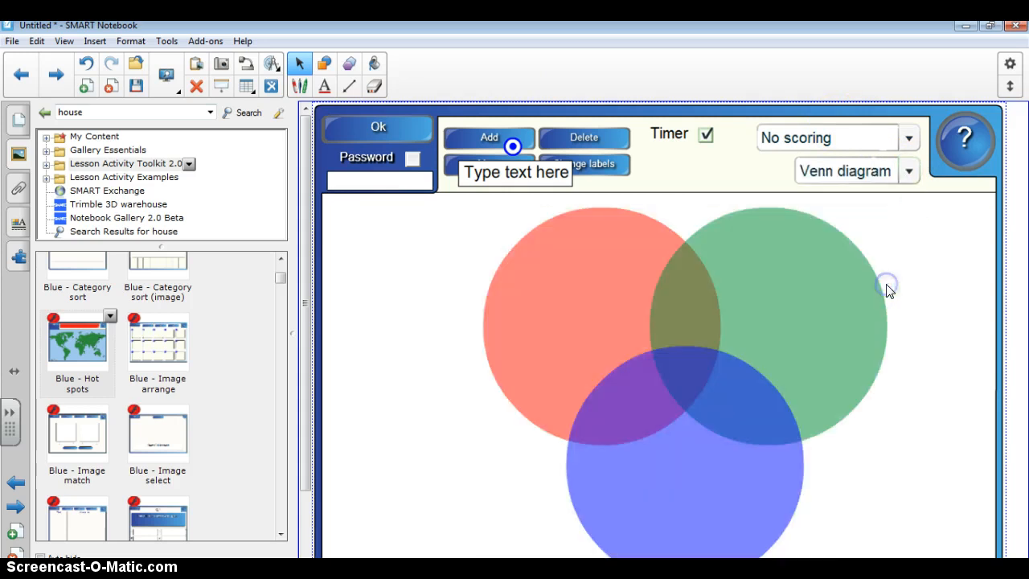
{"action": "left_click", "coordinate": [907, 170]}
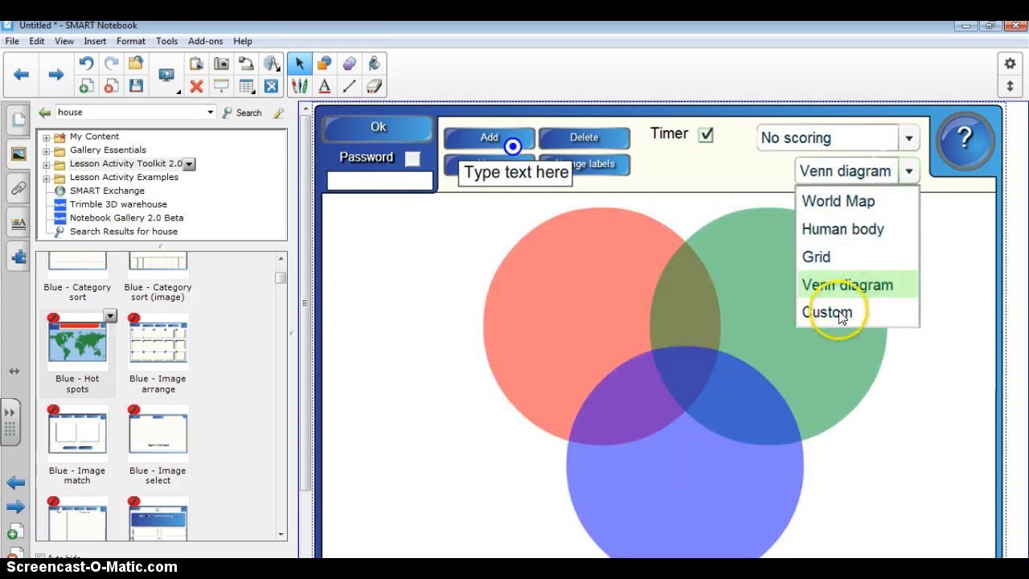
{"action": "left_click", "coordinate": [831, 311]}
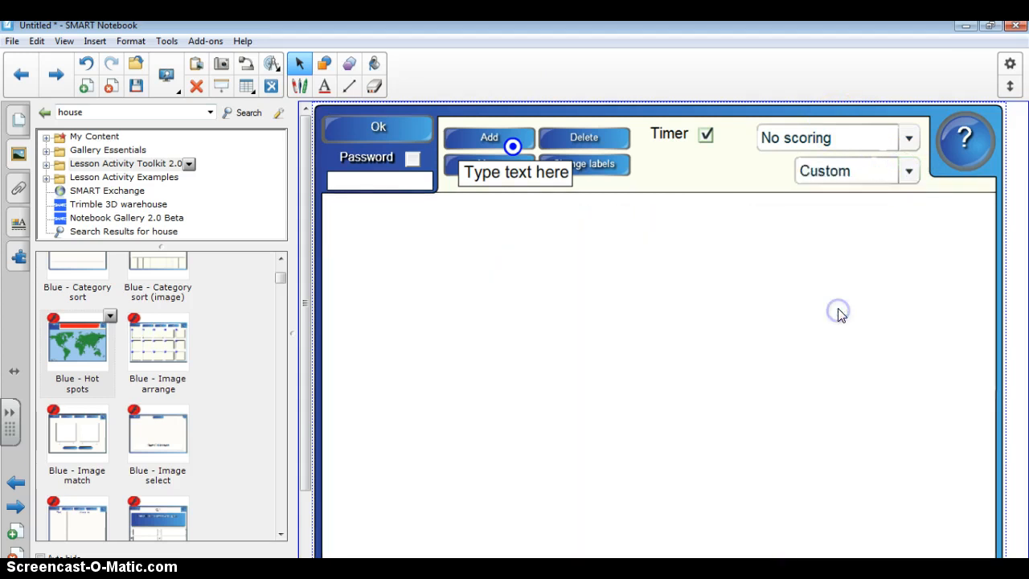
Set the hot spots background back to World Map and finish editing the activity.
{"action": "left_click", "coordinate": [909, 170]}
{"action": "left_click", "coordinate": [840, 201]}
{"action": "left_click", "coordinate": [906, 170]}
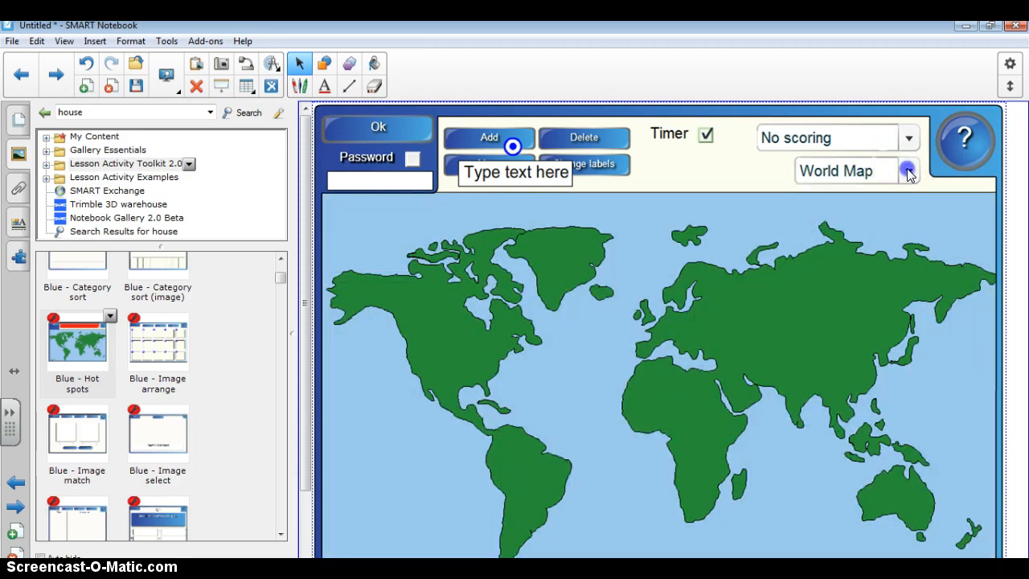
{"action": "left_click", "coordinate": [907, 170]}
{"action": "left_click", "coordinate": [907, 172]}
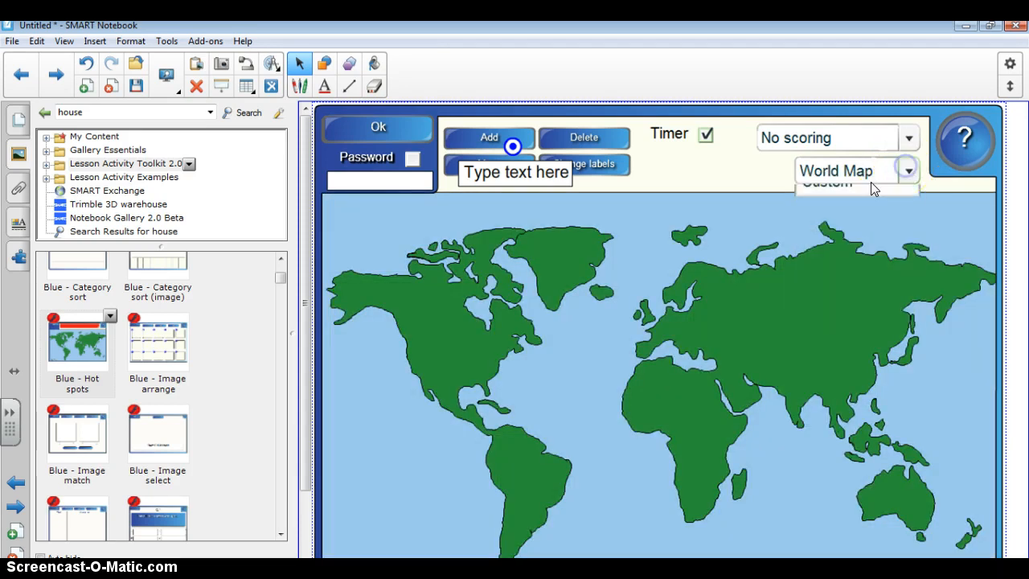
{"action": "left_click", "coordinate": [388, 131]}
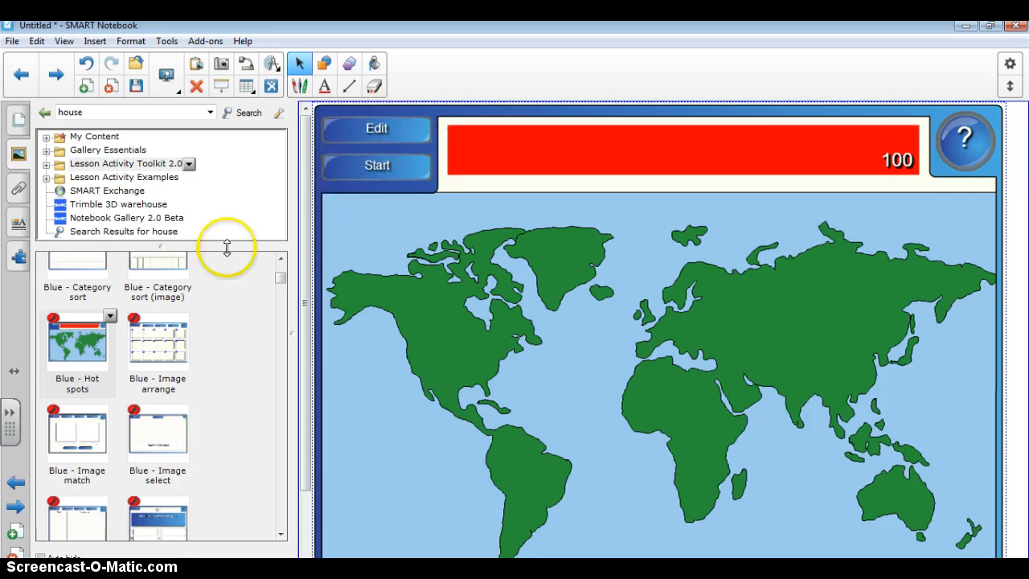
Add a new page and place the Brown - Multiple choice activity from Lesson Activity Toolkit 2.0 on it.
{"action": "left_click", "coordinate": [83, 85]}
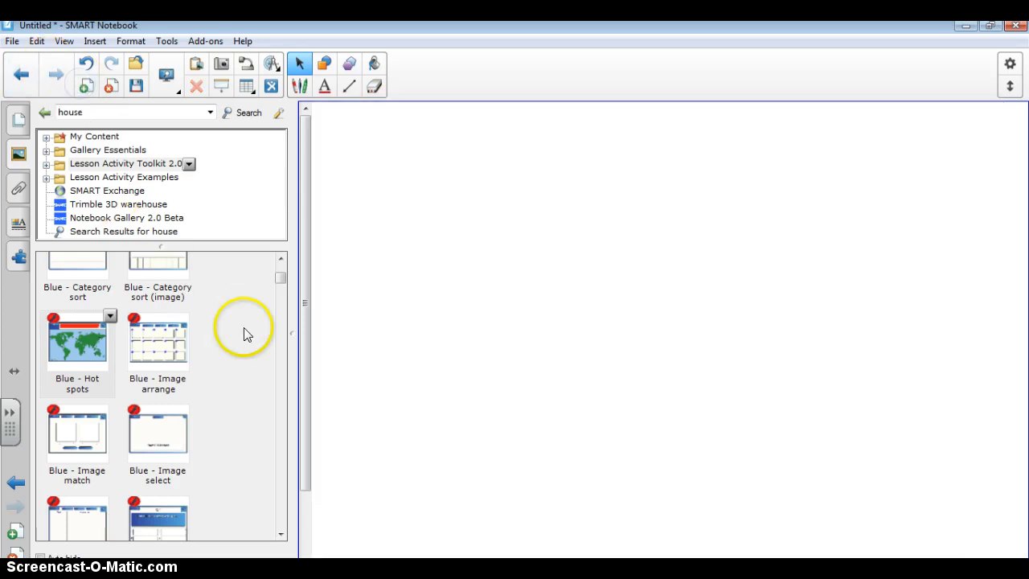
{"action": "scroll", "coordinate": [282, 282], "scroll_direction": "down", "scroll_amount": 3}
{"action": "left_click_drag", "start_coordinate": [281, 286], "coordinate": [279, 318]}
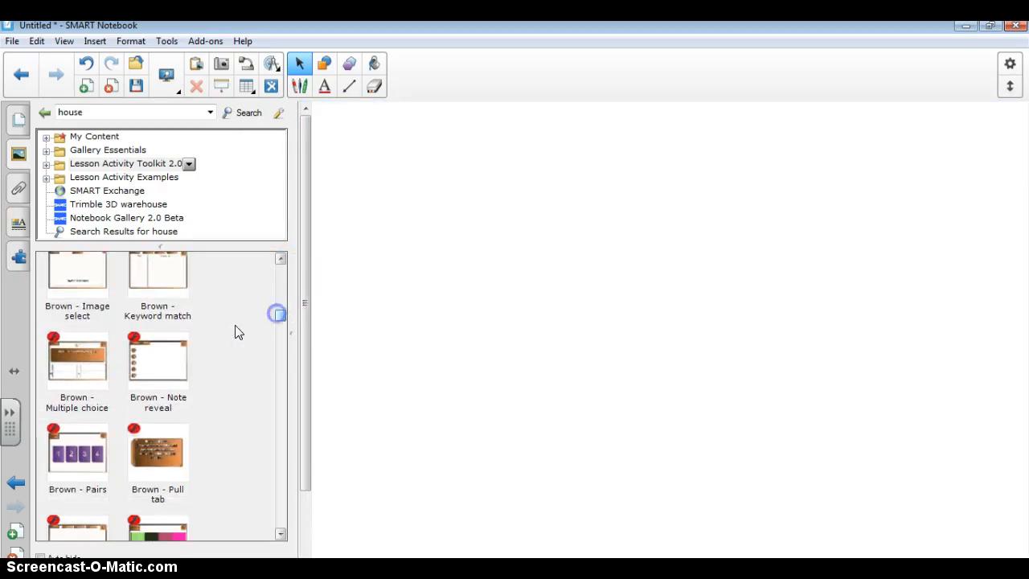
{"action": "left_click_drag", "start_coordinate": [80, 361], "coordinate": [646, 354]}
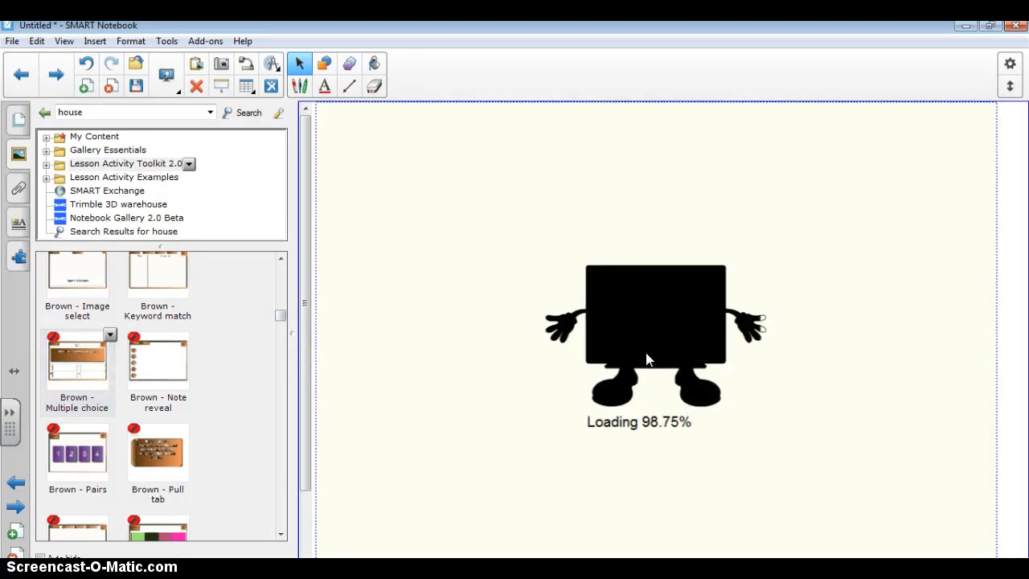
{"action": "left_click", "coordinate": [640, 364]}
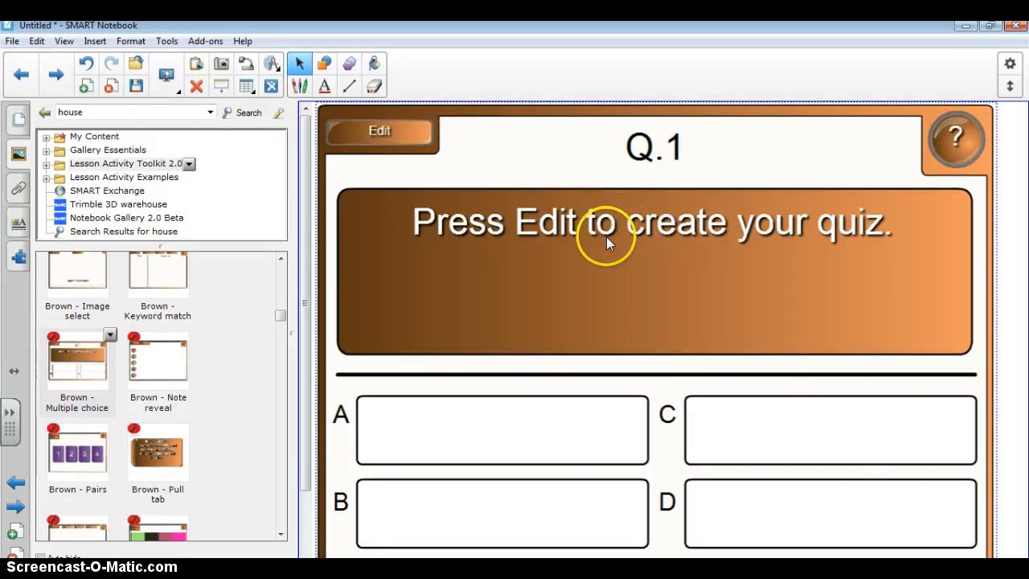
Open the multiple choice quiz for editing and set its number of questions to 5.
{"action": "left_click", "coordinate": [394, 133]}
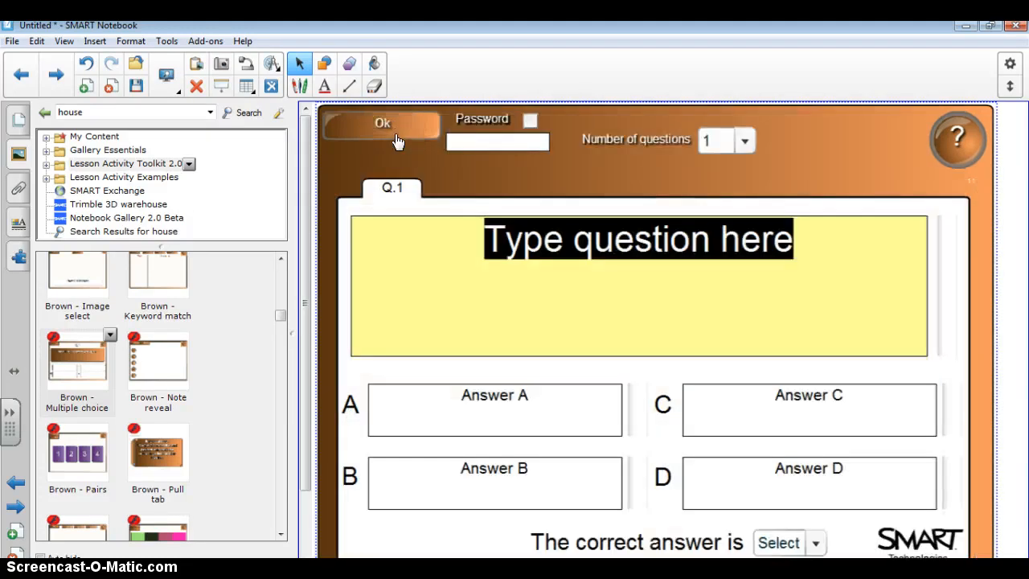
{"action": "left_click", "coordinate": [744, 141]}
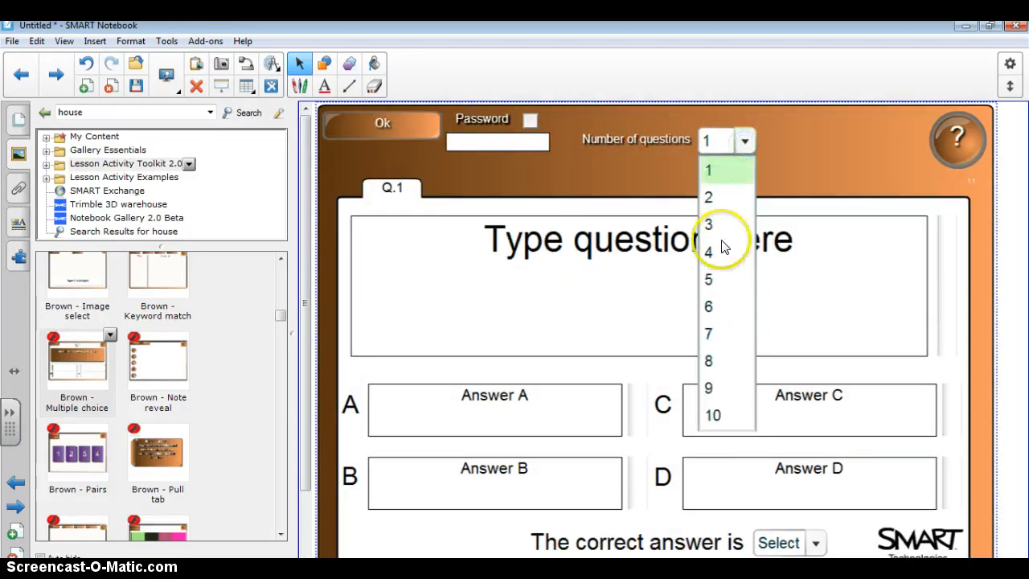
{"action": "left_click", "coordinate": [712, 281]}
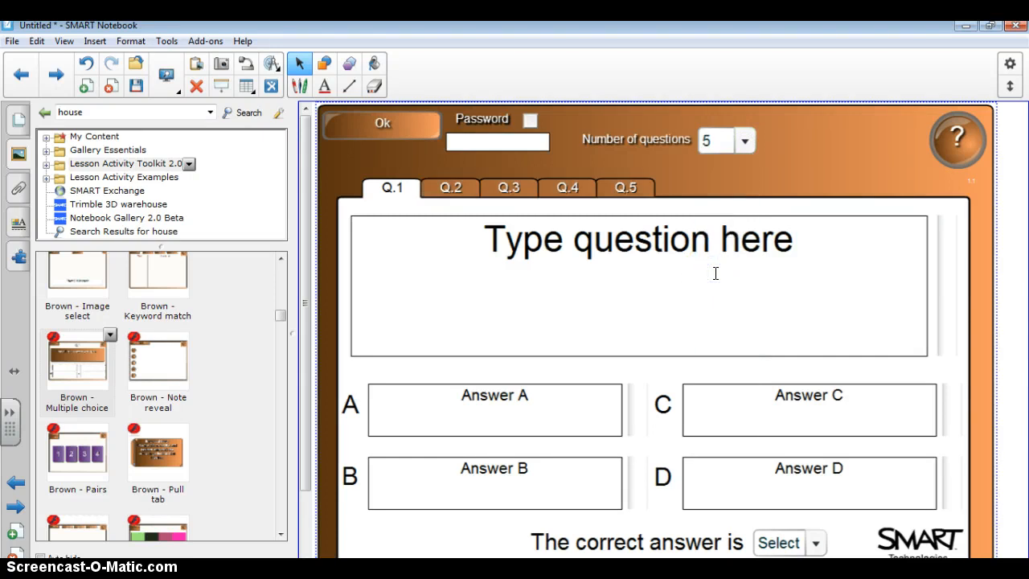
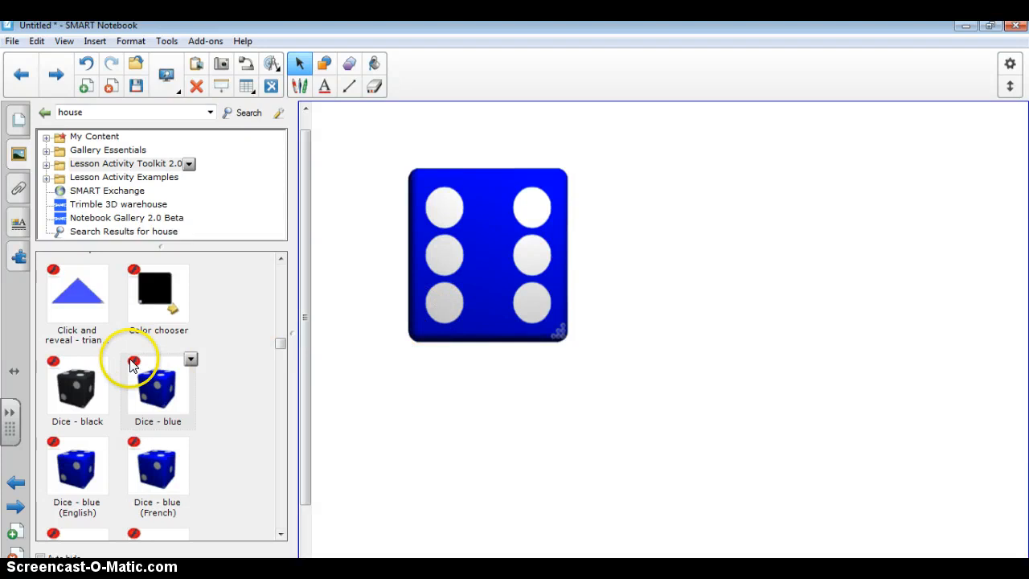
Place the Dice - image item from Lesson Activity Toolkit 2.0 beside the blue die and open its image faces for editing.
{"action": "scroll", "coordinate": [127, 420], "scroll_direction": "down", "scroll_amount": 1}
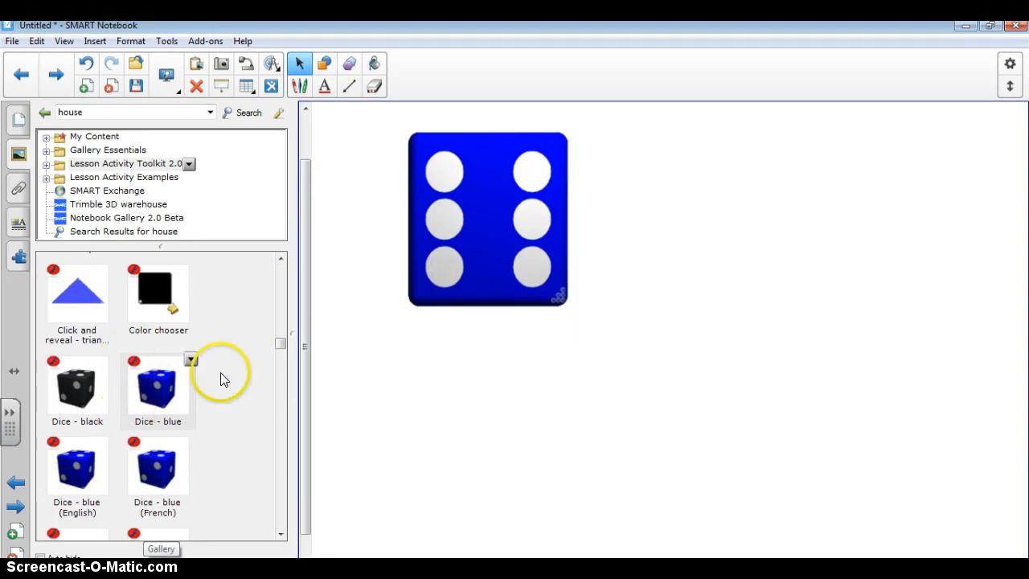
{"action": "left_click", "coordinate": [161, 372]}
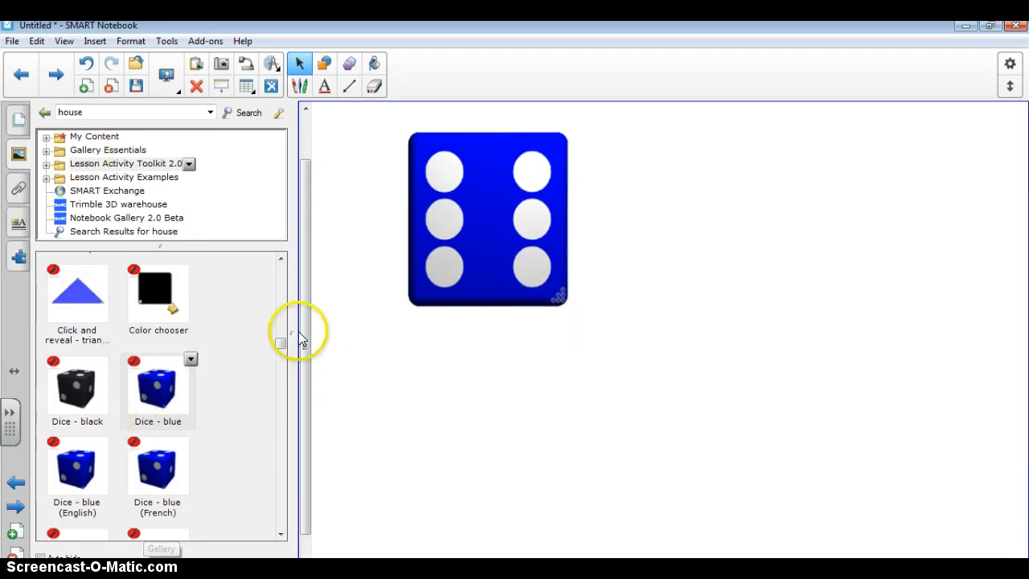
{"action": "mouse_move", "coordinate": [278, 345]}
{"action": "left_mouse_down"}
{"action": "mouse_move", "coordinate": [274, 367]}
{"action": "mouse_move", "coordinate": [272, 357]}
{"action": "left_mouse_up"}
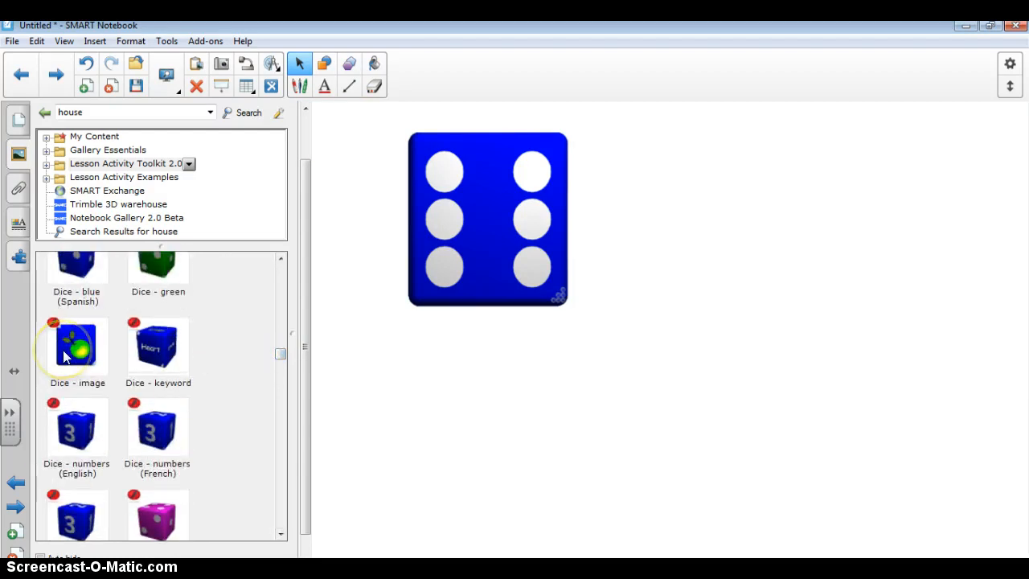
{"action": "left_click_drag", "start_coordinate": [67, 356], "coordinate": [790, 344]}
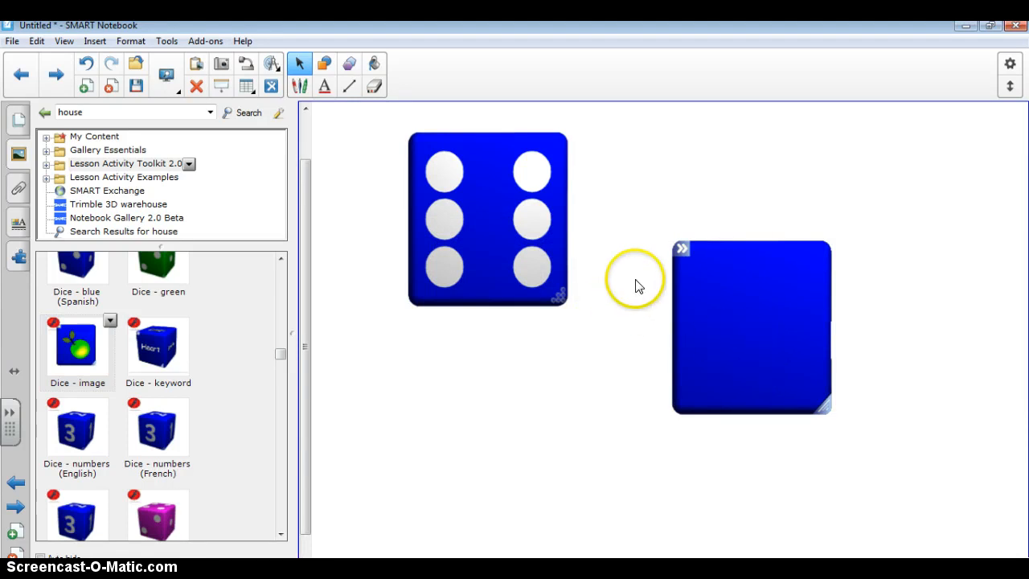
{"action": "left_click", "coordinate": [683, 248]}
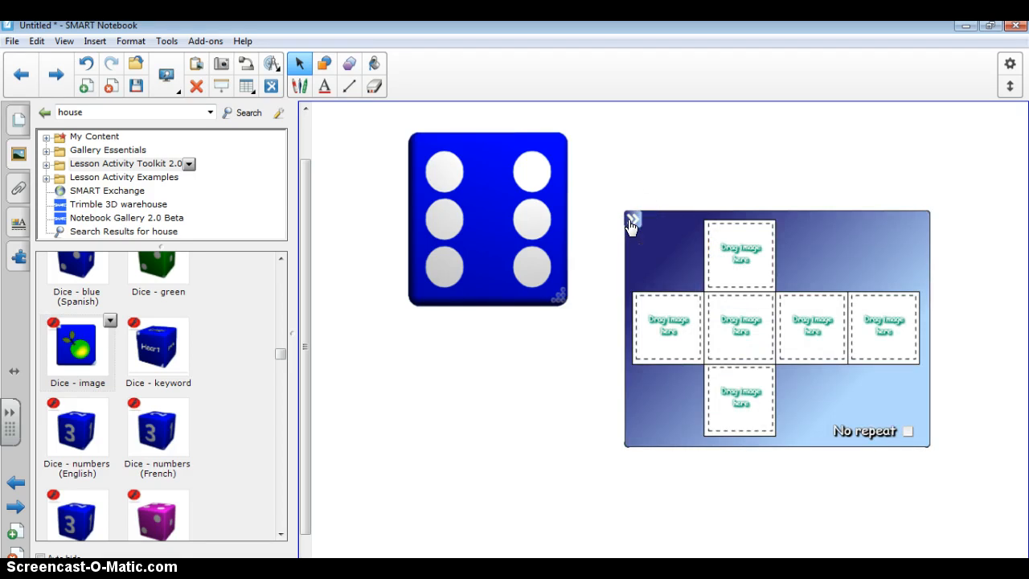
Search the gallery for bird and fill the die's top, far-left and central faces with the Cardinal, Blackbird and Badminton bird pictures.
{"action": "left_click", "coordinate": [49, 115]}
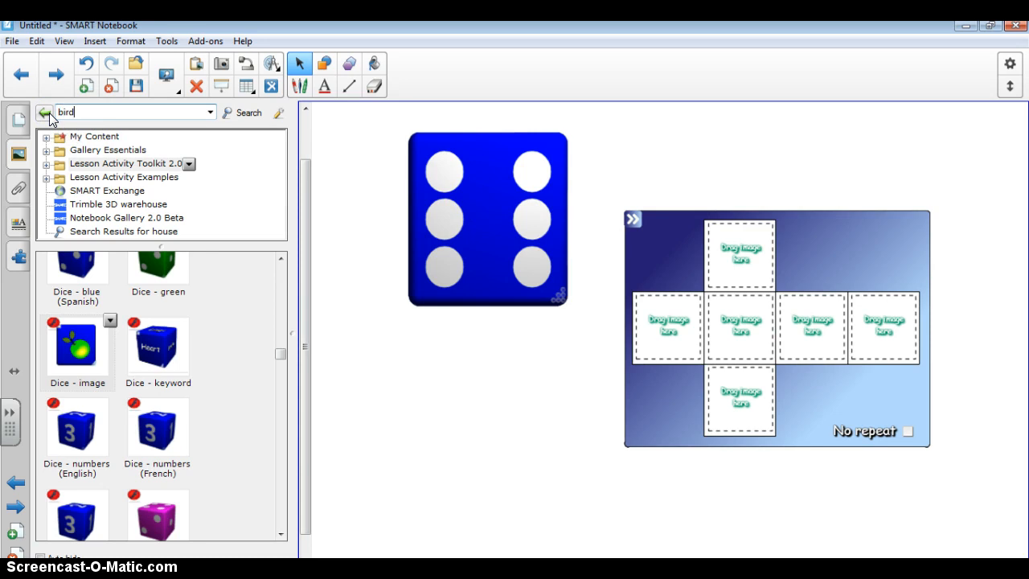
{"action": "key", "text": "Return"}
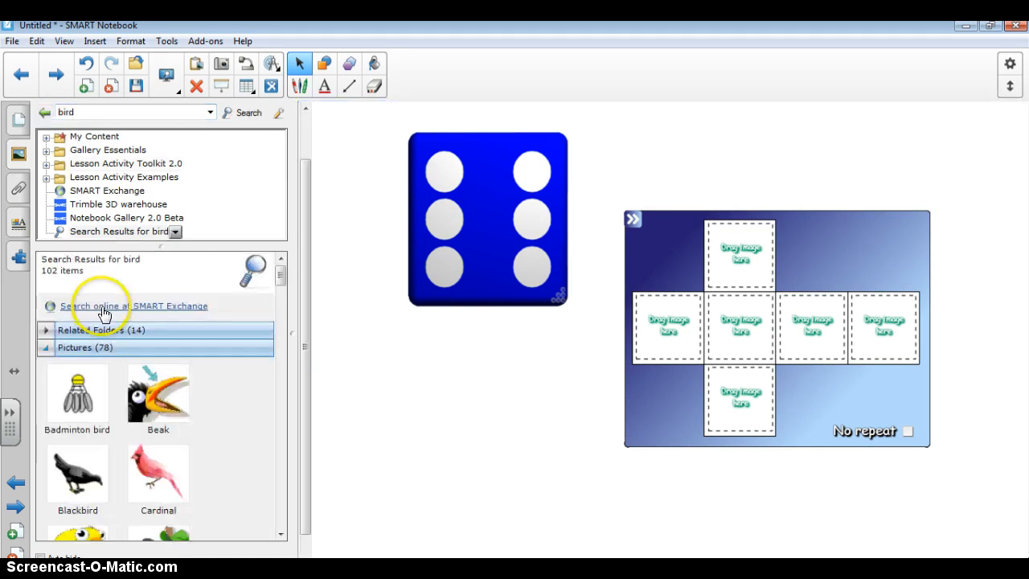
{"action": "left_click_drag", "start_coordinate": [158, 474], "coordinate": [741, 283]}
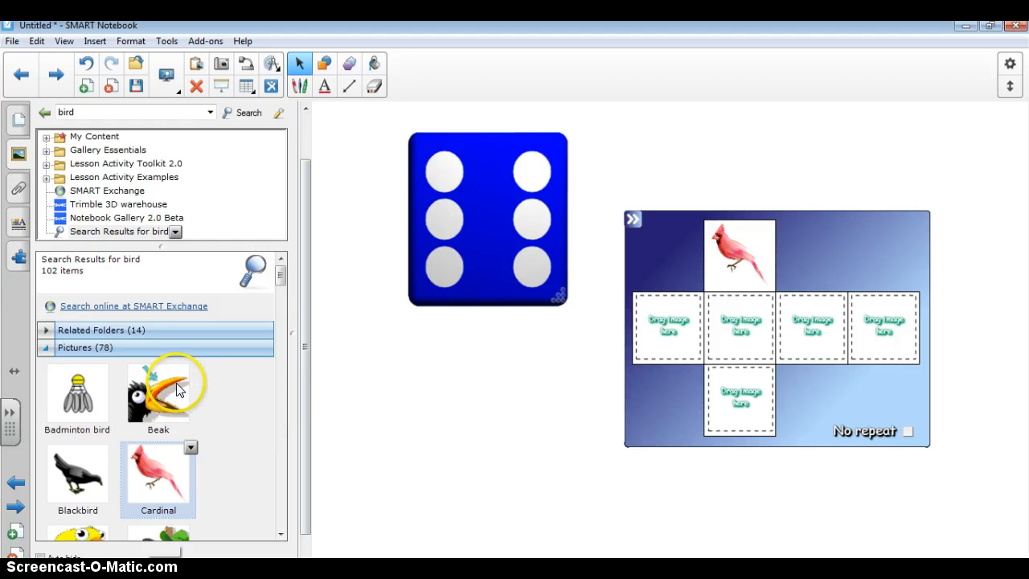
{"action": "left_click_drag", "start_coordinate": [72, 474], "coordinate": [667, 330]}
{"action": "scroll", "coordinate": [160, 506], "scroll_direction": "down", "scroll_amount": 1}
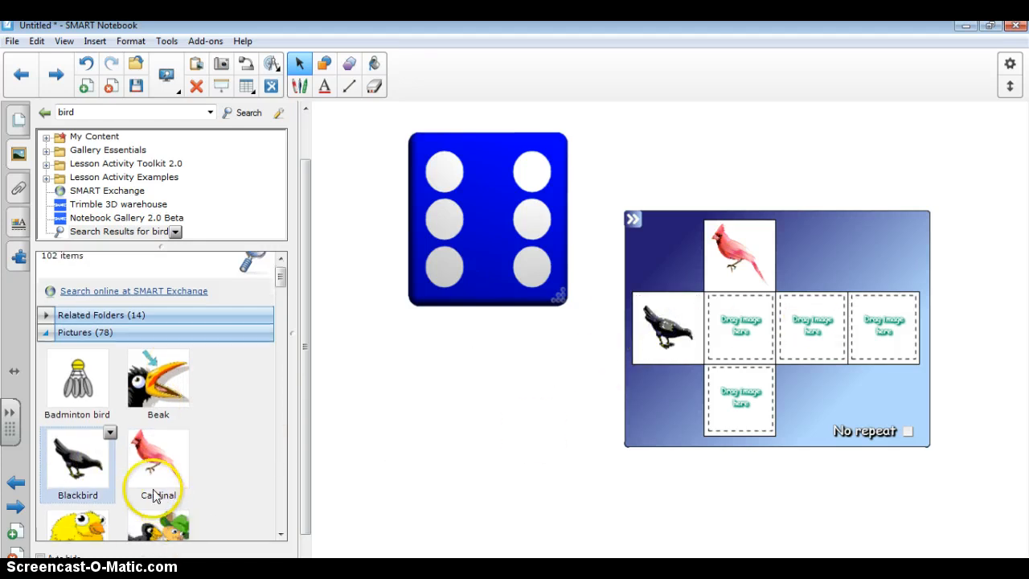
{"action": "left_click_drag", "start_coordinate": [77, 398], "coordinate": [732, 338]}
{"action": "scroll", "coordinate": [252, 475], "scroll_direction": "down", "scroll_amount": 2}
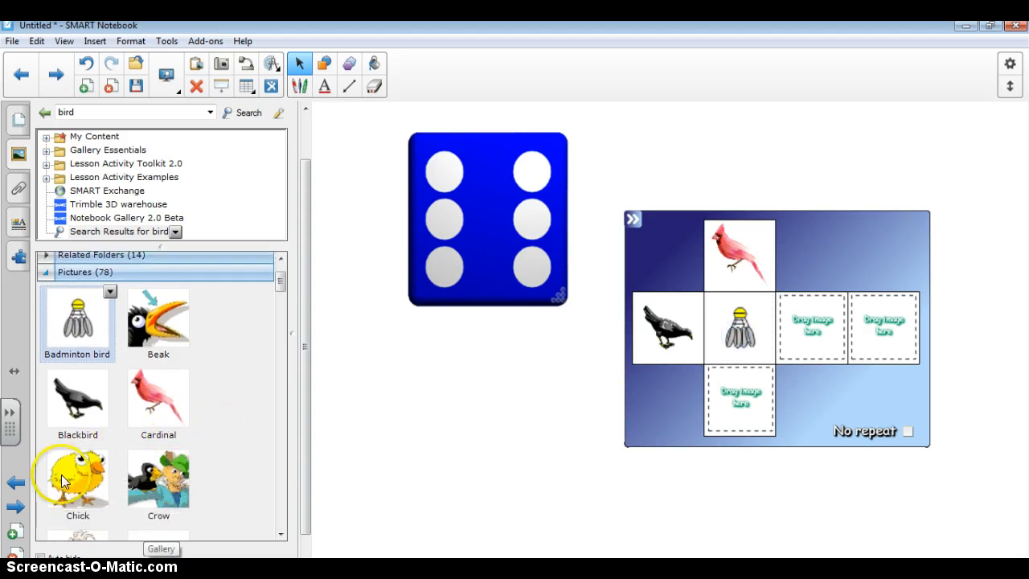
Fill the remaining die faces with the Chick, the brown swimming Duck and the duck hen, and finish editing with No repeat enabled.
{"action": "left_click_drag", "start_coordinate": [77, 478], "coordinate": [717, 423]}
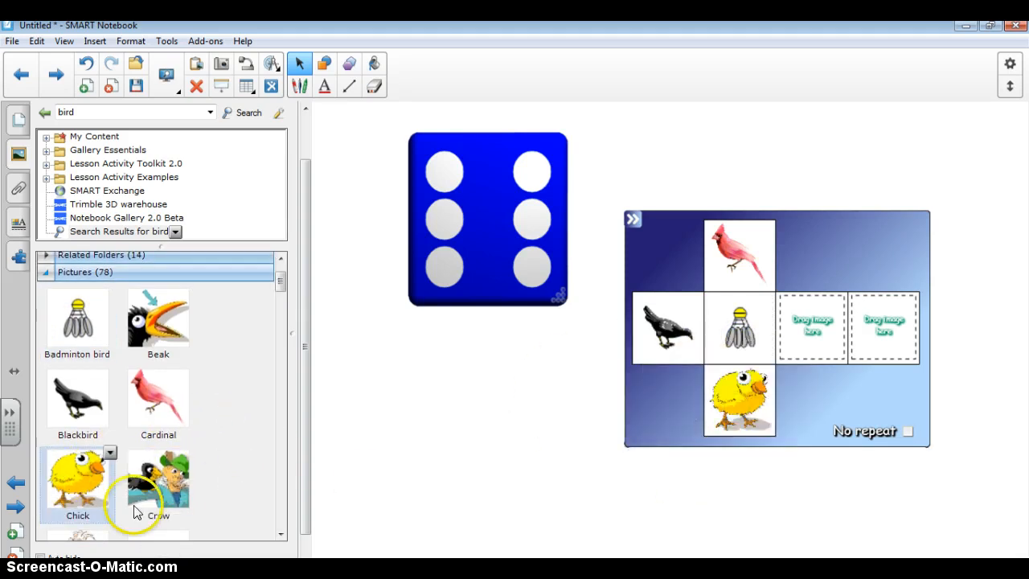
{"action": "scroll", "coordinate": [108, 494], "scroll_direction": "down", "scroll_amount": 3}
{"action": "left_click_drag", "start_coordinate": [140, 449], "coordinate": [816, 331]}
{"action": "scroll", "coordinate": [195, 483], "scroll_direction": "down", "scroll_amount": 1}
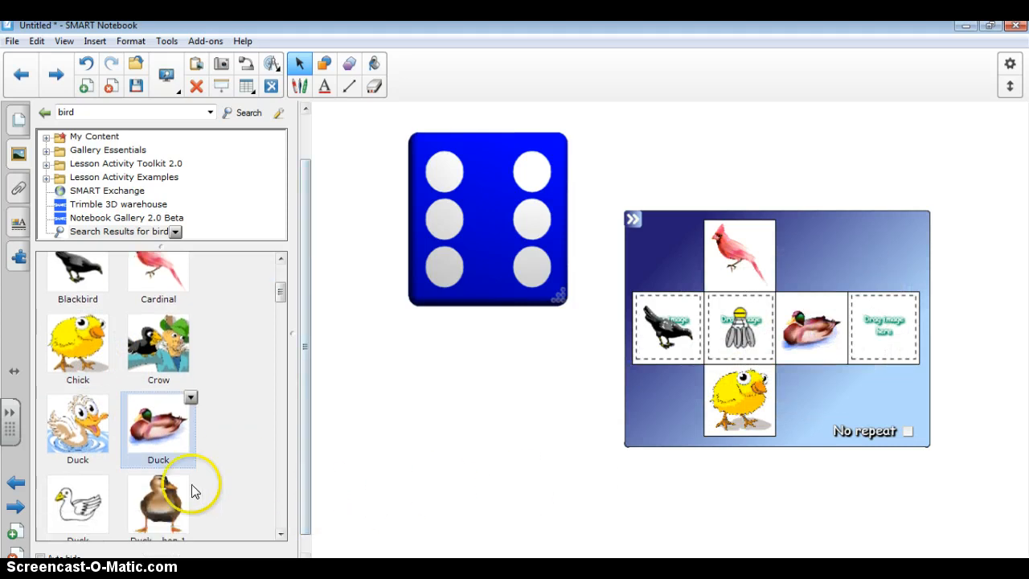
{"action": "left_click_drag", "start_coordinate": [153, 497], "coordinate": [903, 336]}
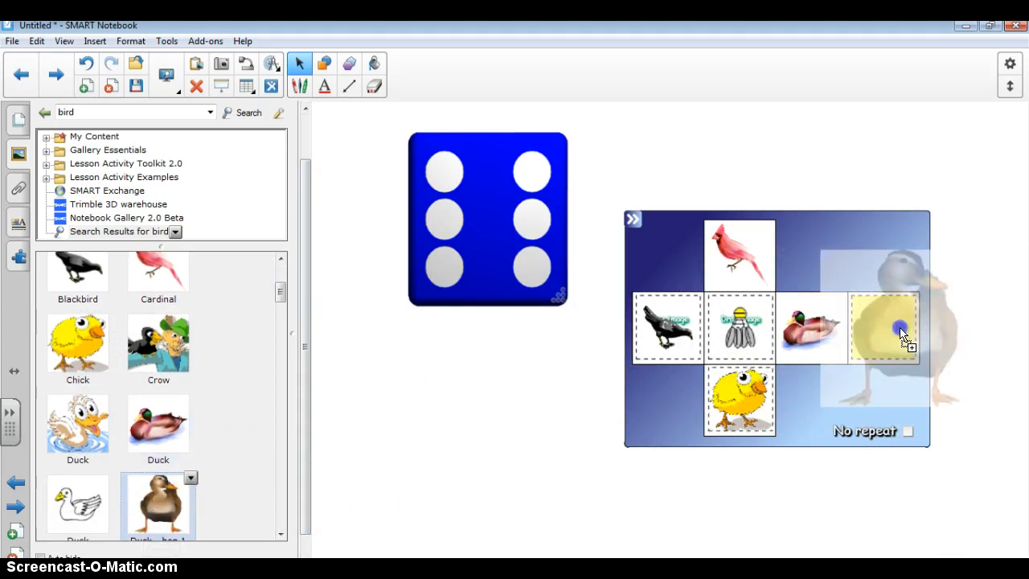
{"action": "left_click", "coordinate": [906, 432]}
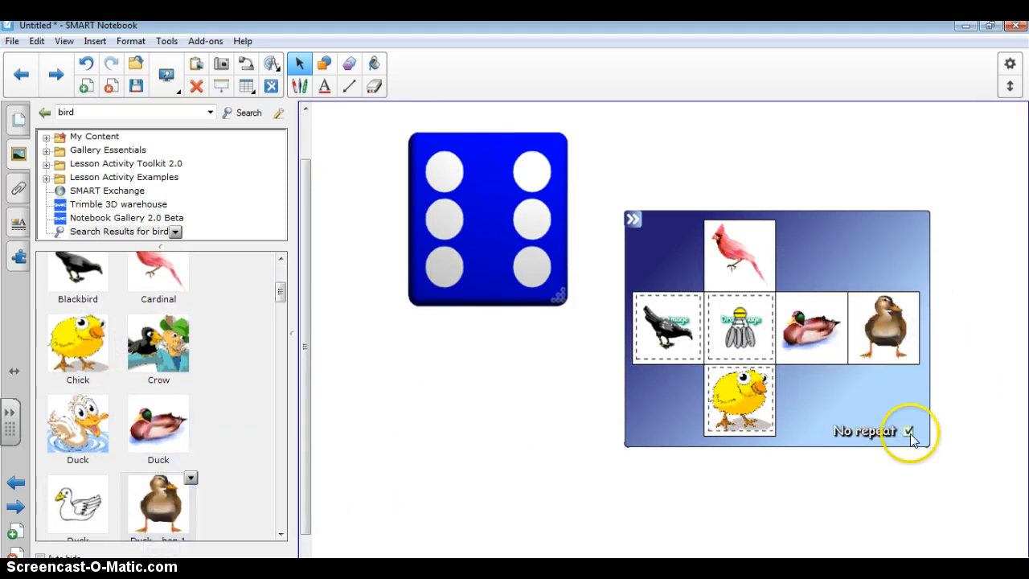
{"action": "left_click", "coordinate": [633, 220]}
Roll the image die several times to try out its bird faces.
{"action": "left_click", "coordinate": [744, 317]}
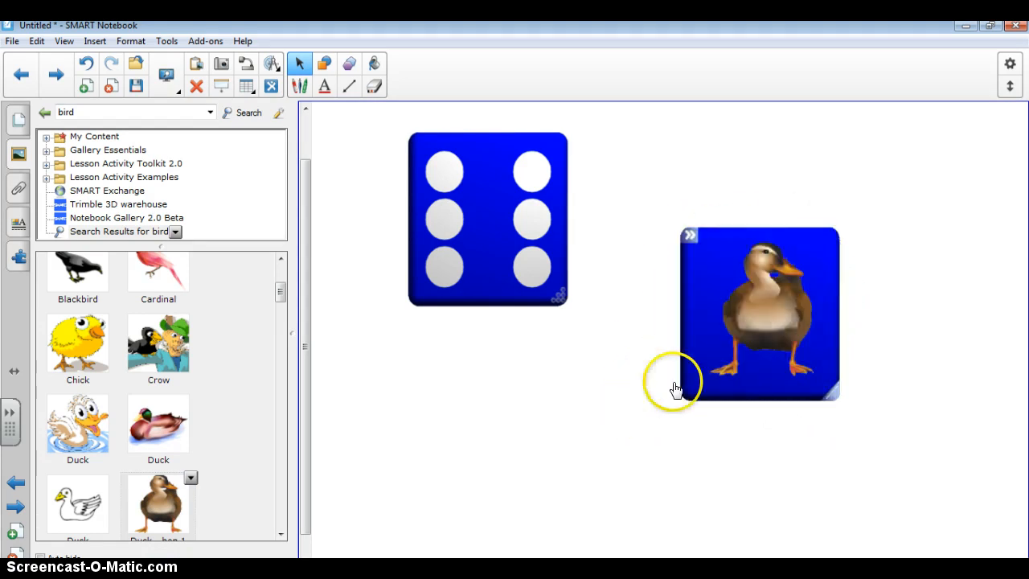
{"action": "left_click", "coordinate": [746, 390]}
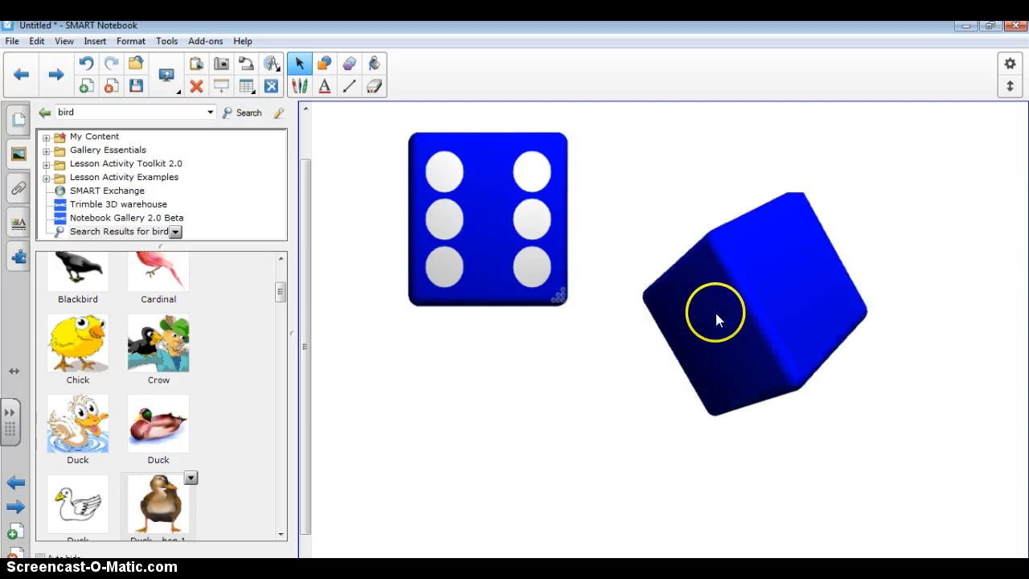
{"action": "left_click", "coordinate": [778, 294]}
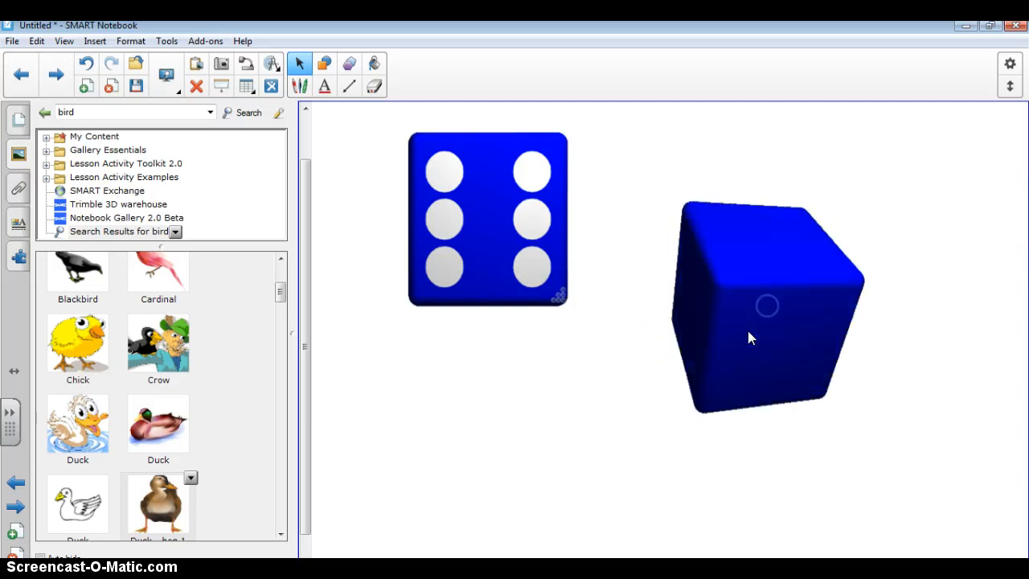
{"action": "left_click", "coordinate": [768, 313]}
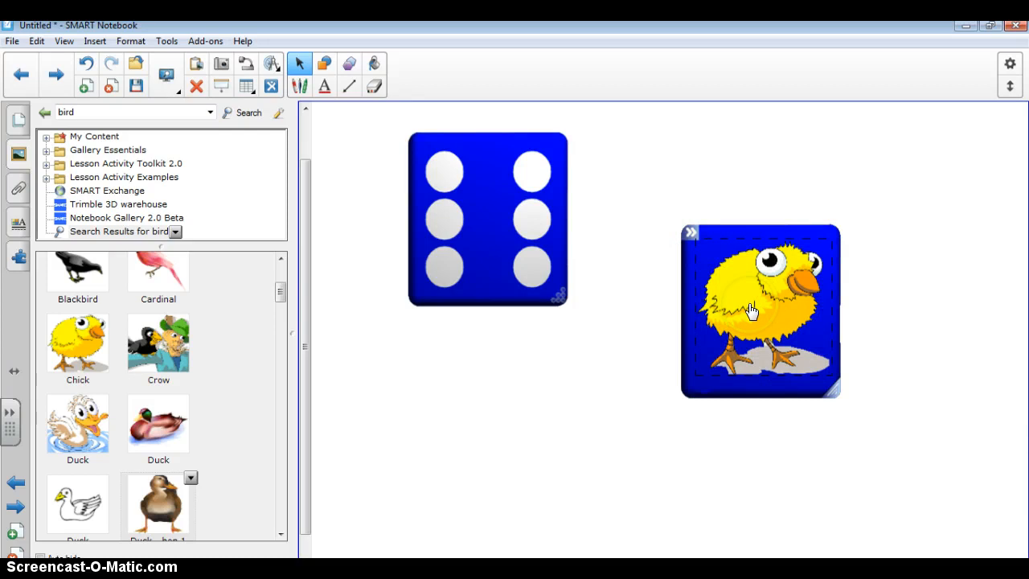
{"action": "left_click", "coordinate": [698, 246]}
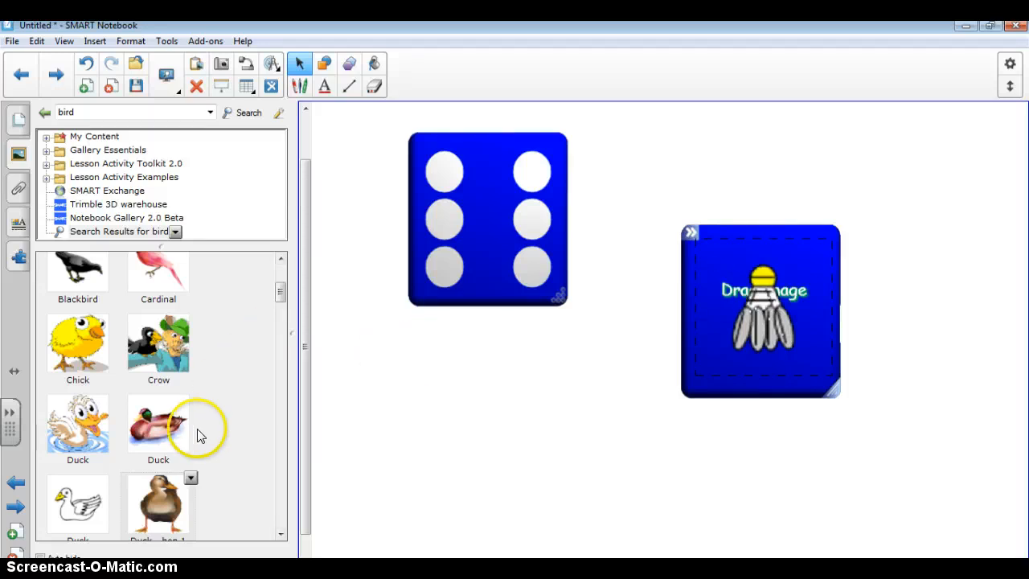
Add a new page and place the Green - Word guess activity from Lesson Activity Toolkit 2.0 on it.
{"action": "left_click", "coordinate": [70, 163]}
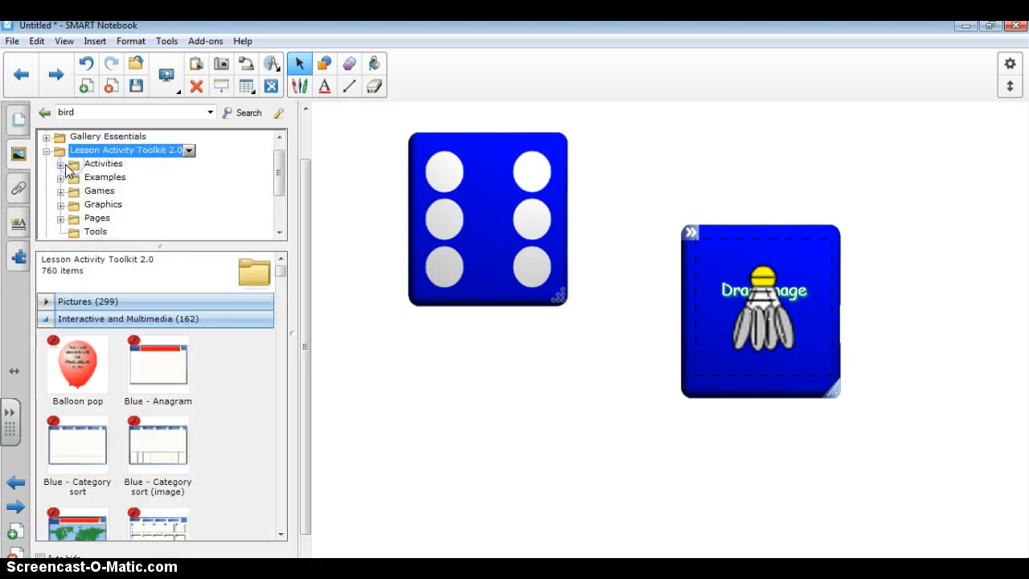
{"action": "left_click", "coordinate": [90, 86]}
{"action": "left_click_drag", "start_coordinate": [280, 271], "coordinate": [273, 396]}
{"action": "left_click_drag", "start_coordinate": [161, 430], "coordinate": [627, 321]}
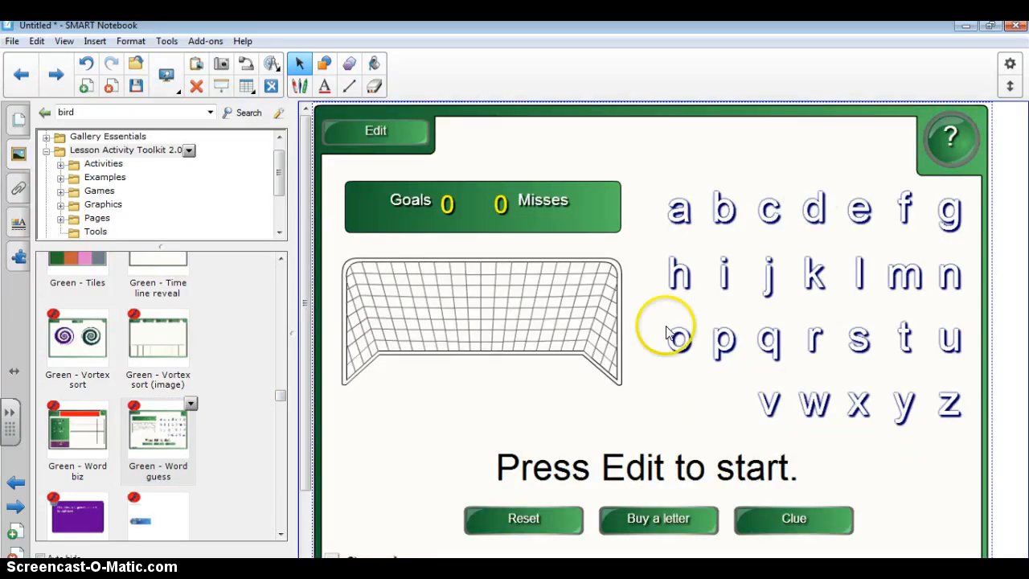
Enter the word Mercury with the clue "First planet in the solar system" in the word guess game, keeping the Soccer theme, and finish editing.
{"action": "left_click", "coordinate": [371, 131]}
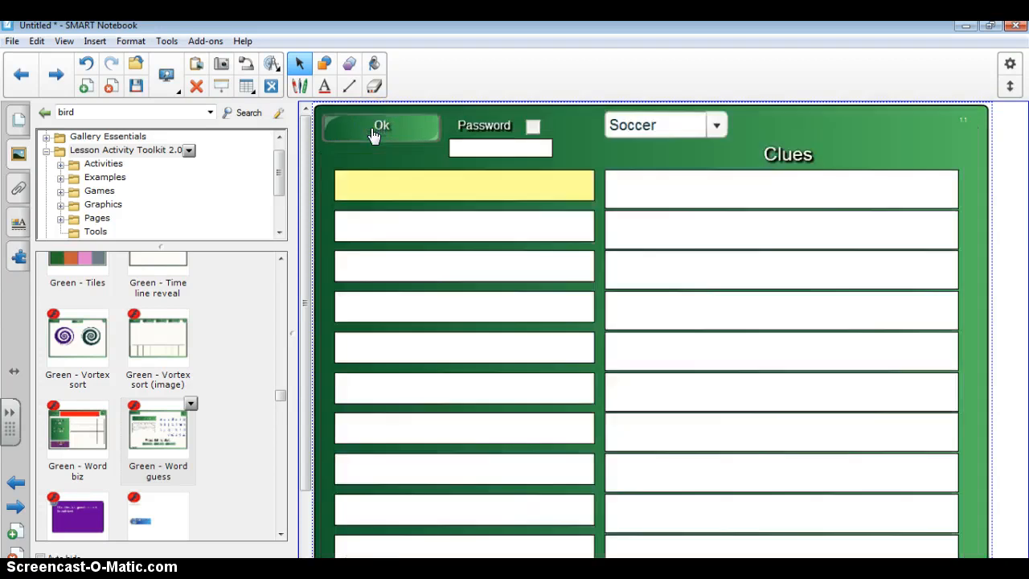
{"action": "left_click", "coordinate": [438, 185]}
{"action": "left_click", "coordinate": [646, 196]}
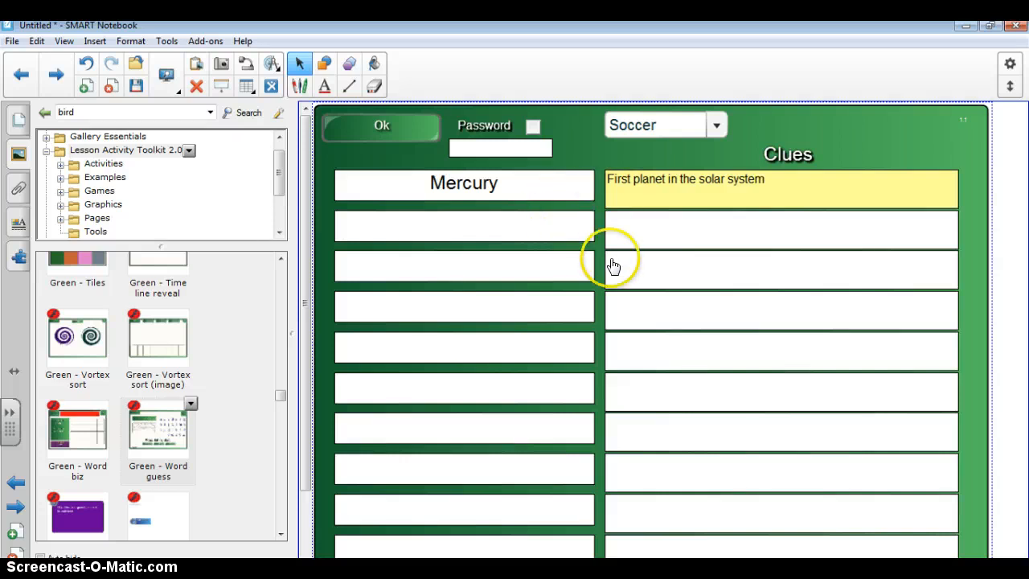
{"action": "scroll", "coordinate": [629, 278], "scroll_direction": "down", "scroll_amount": 3}
{"action": "scroll", "coordinate": [625, 274], "scroll_direction": "up", "scroll_amount": 3}
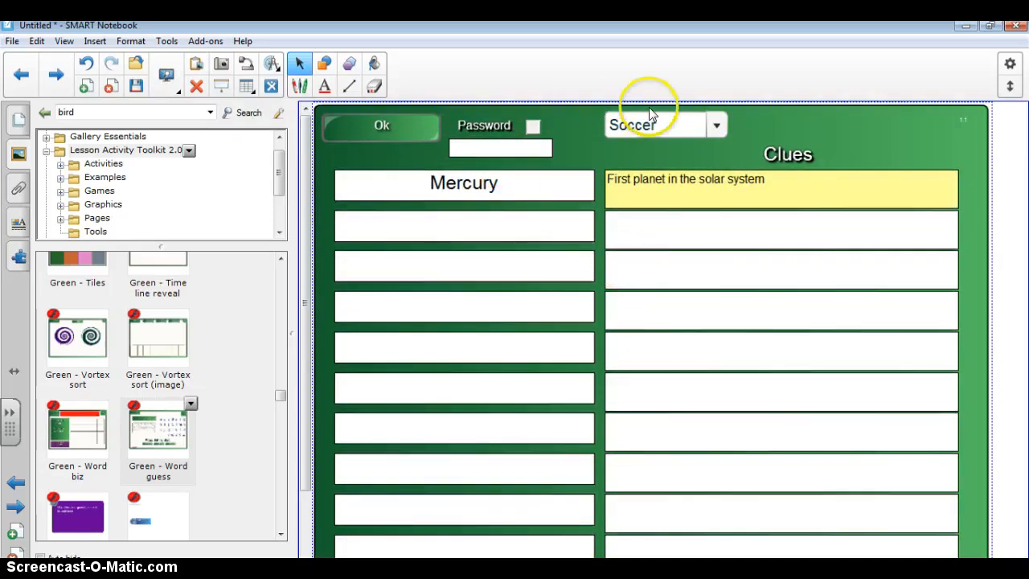
{"action": "left_click", "coordinate": [714, 127]}
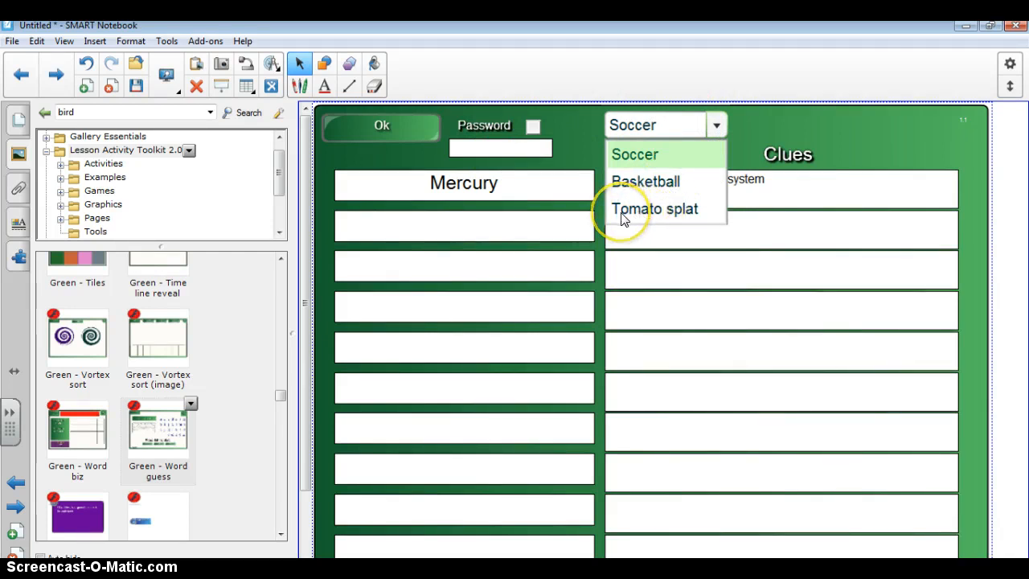
{"action": "left_click", "coordinate": [380, 129]}
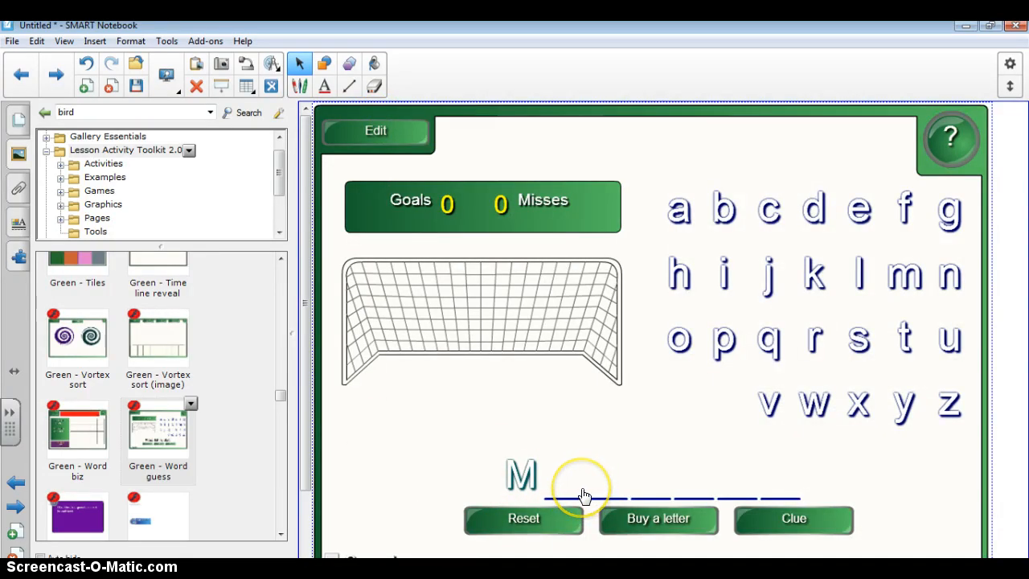
Try the word guess game by guessing the letters j, k and c and viewing the clue.
{"action": "left_click", "coordinate": [765, 277]}
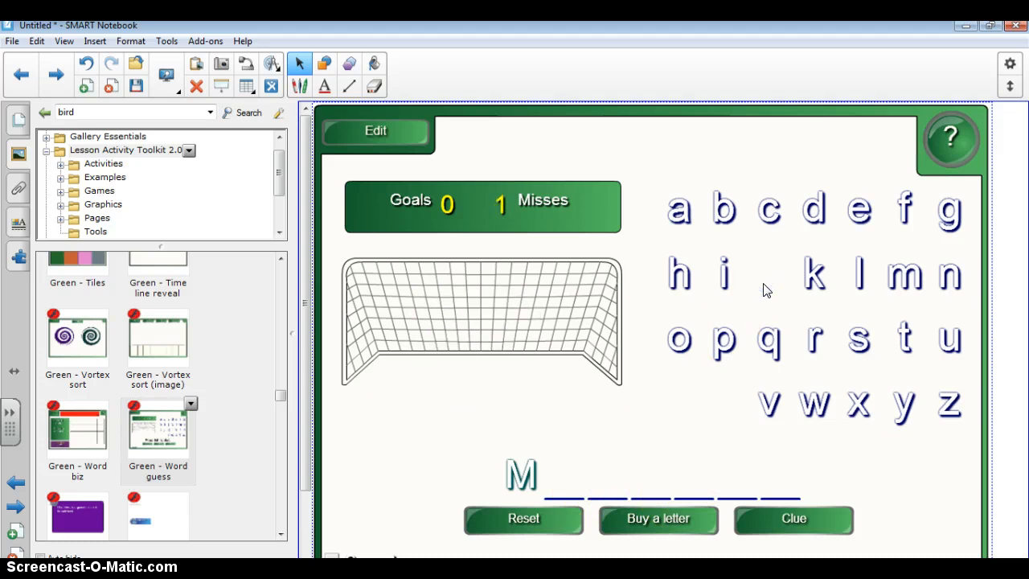
{"action": "left_click", "coordinate": [814, 275]}
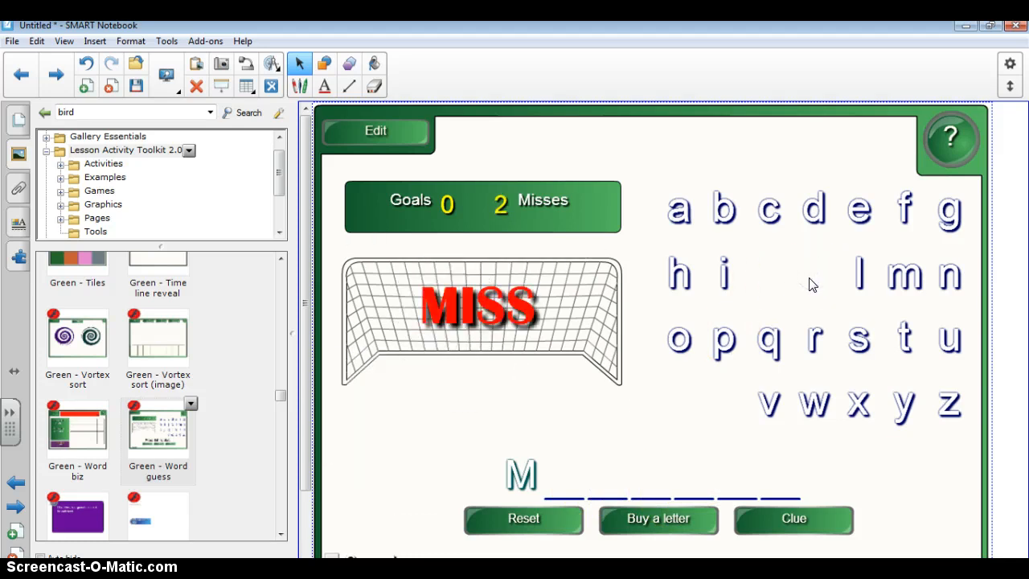
{"action": "left_click", "coordinate": [770, 212]}
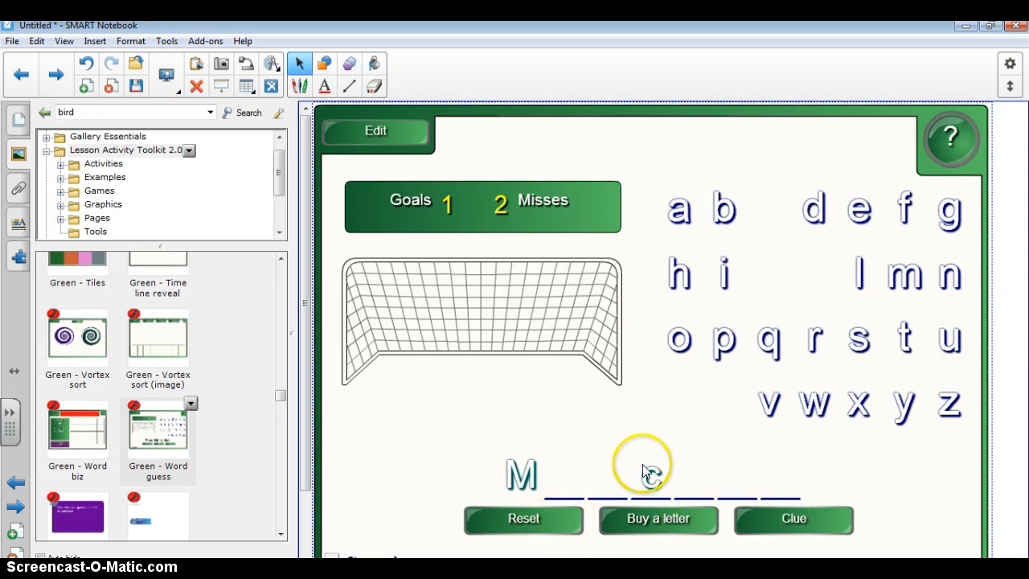
{"action": "left_click", "coordinate": [819, 516]}
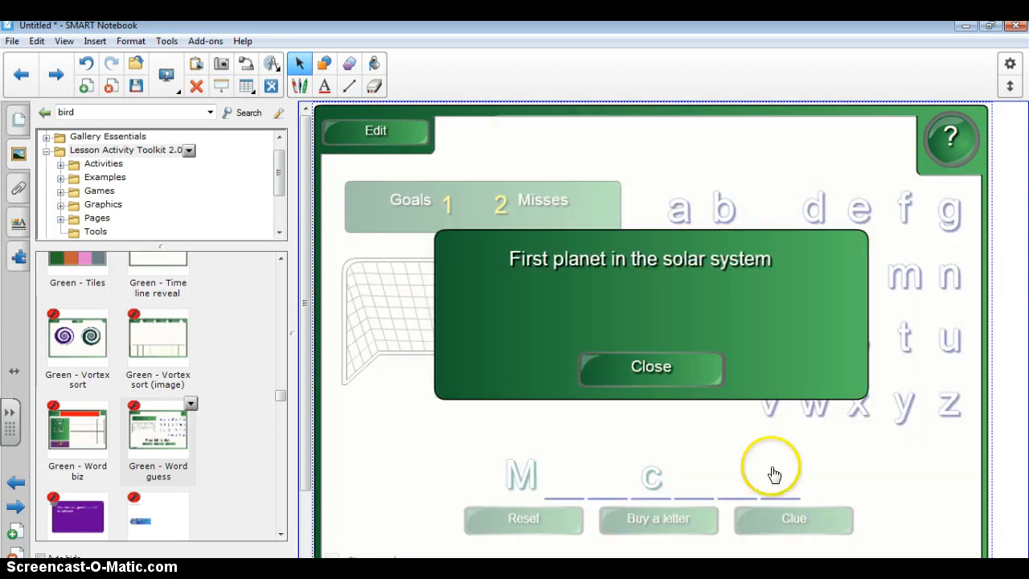
{"action": "left_click", "coordinate": [676, 372]}
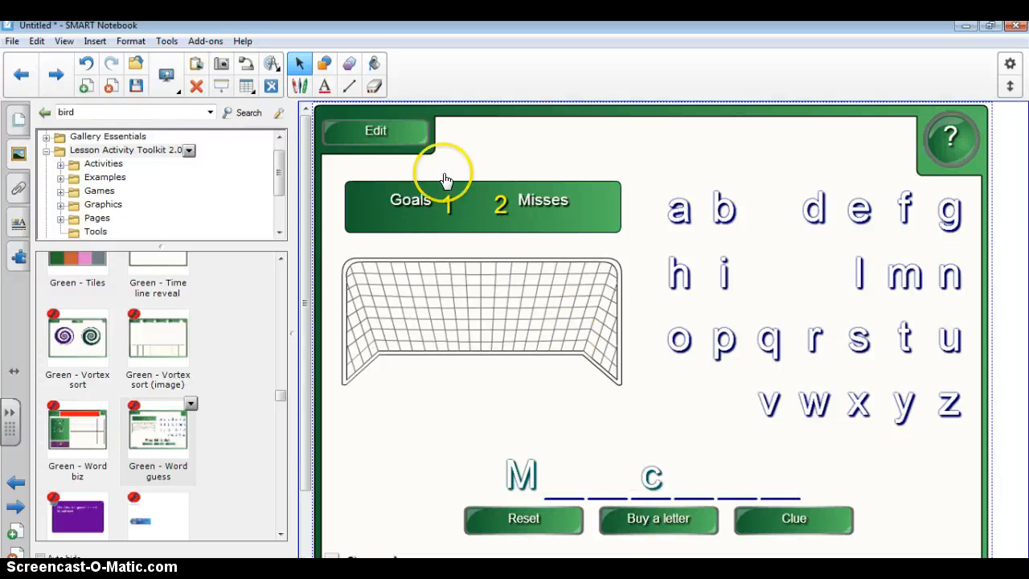
Add a new page, place the Orange - Time line reveal activity on it and open the activity for editing.
{"action": "scroll", "coordinate": [156, 437], "scroll_direction": "down", "scroll_amount": 1}
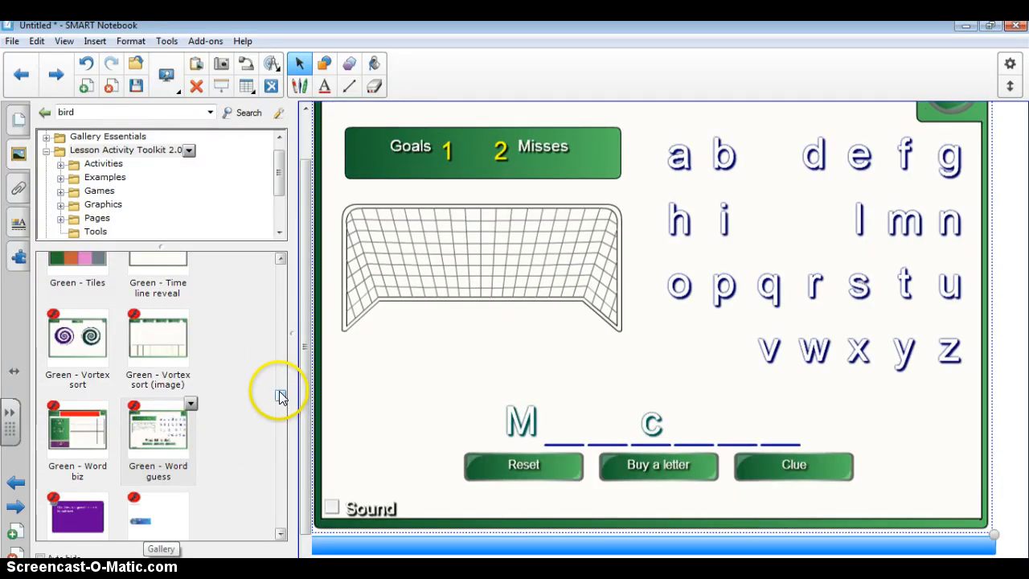
{"action": "left_click_drag", "start_coordinate": [278, 395], "coordinate": [274, 424]}
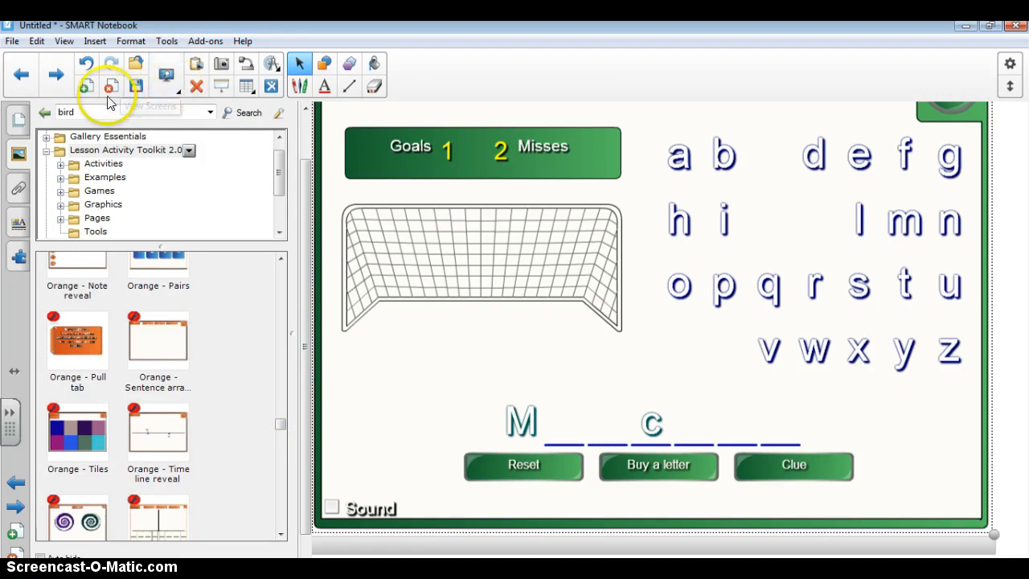
{"action": "left_click", "coordinate": [86, 86]}
{"action": "left_click_drag", "start_coordinate": [161, 415], "coordinate": [659, 346]}
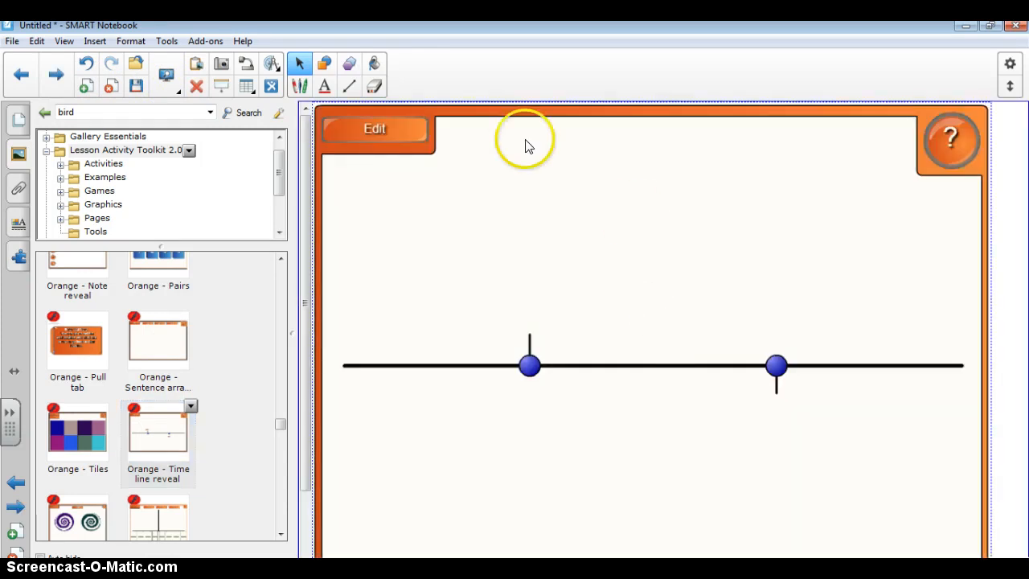
{"action": "left_click", "coordinate": [402, 129]}
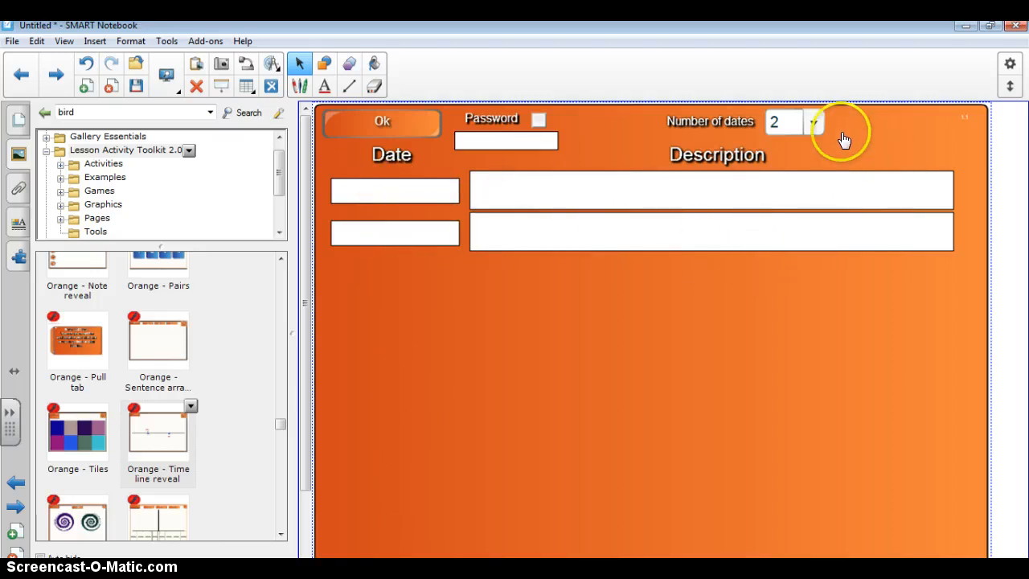
Set the number of dates in the time line reveal activity to 7 and finish editing.
{"action": "left_click", "coordinate": [814, 123]}
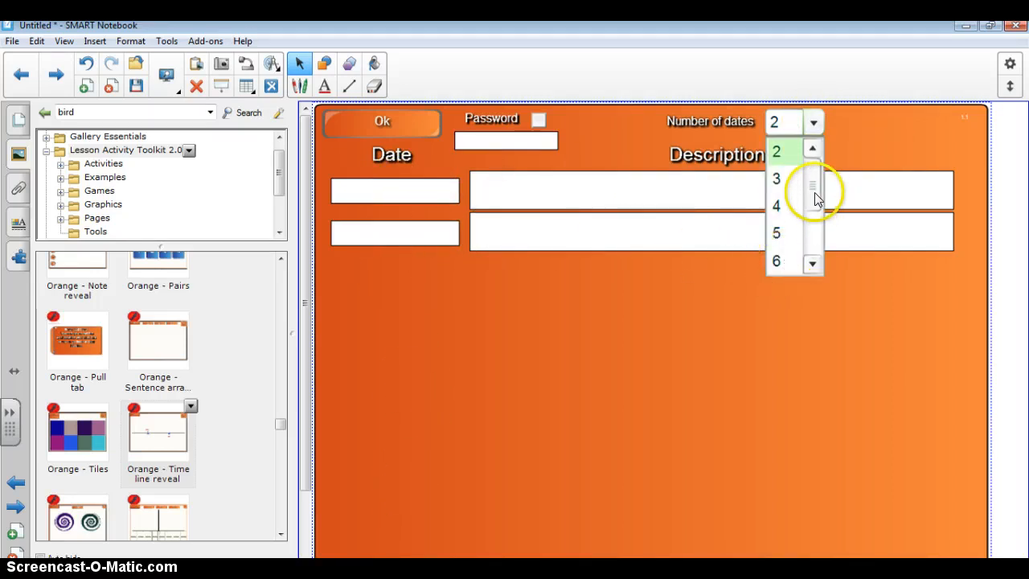
{"action": "left_click", "coordinate": [786, 181]}
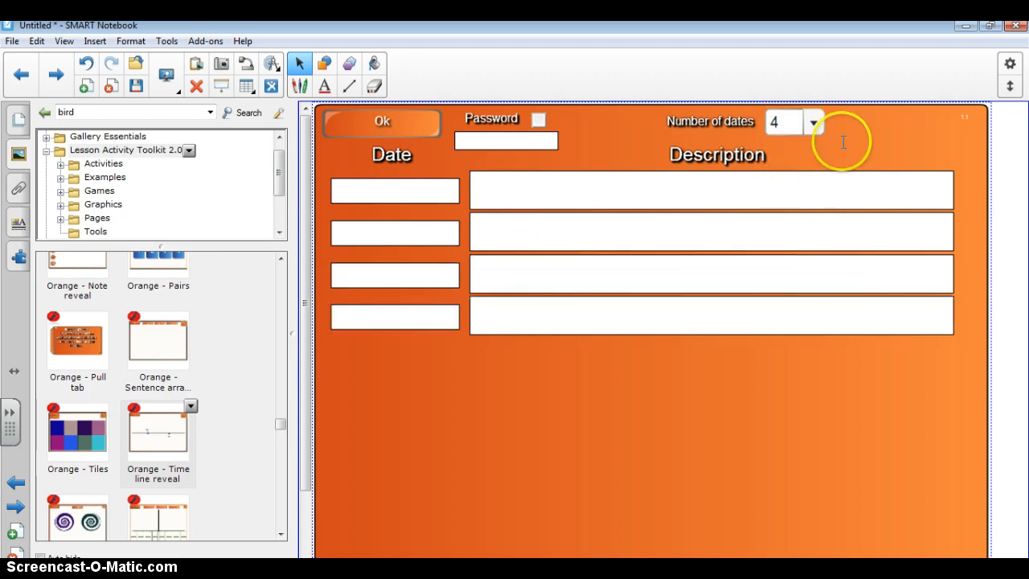
{"action": "left_click", "coordinate": [813, 124]}
{"action": "left_click", "coordinate": [780, 260]}
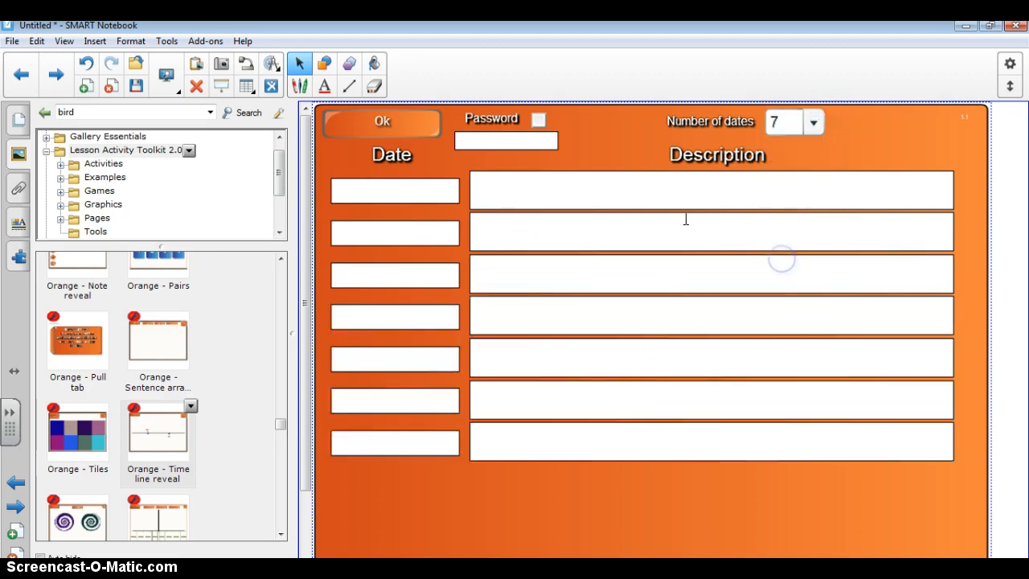
{"action": "left_click", "coordinate": [357, 116]}
Try the time line reveal by selecting its first and second date points.
{"action": "left_click", "coordinate": [420, 364]}
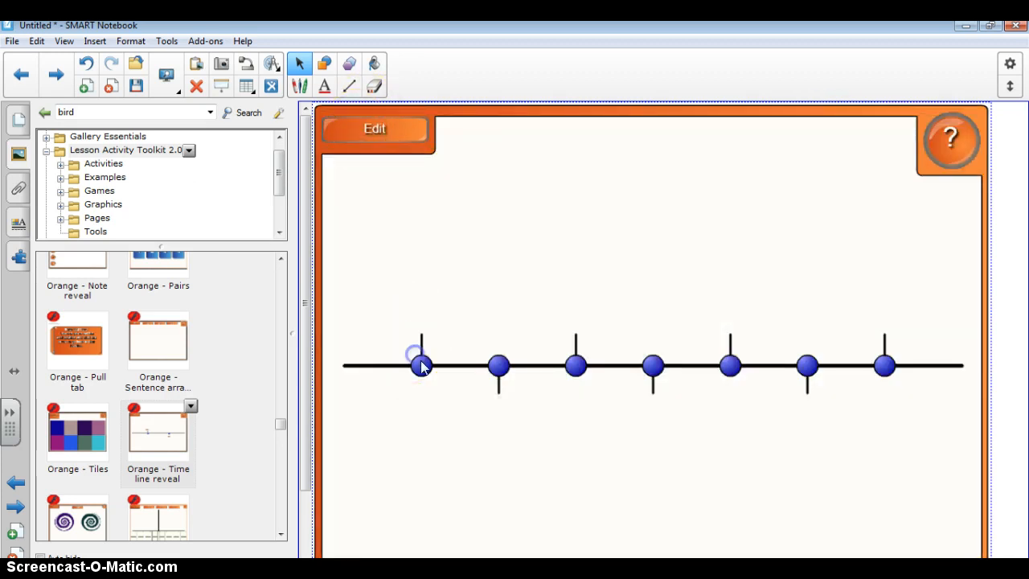
{"action": "left_click", "coordinate": [497, 367]}
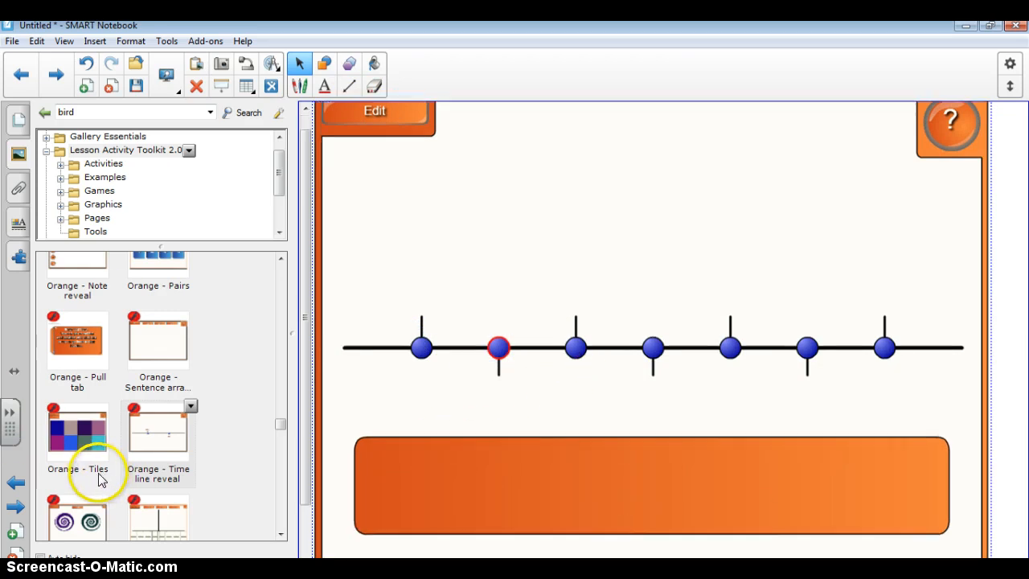
Return to the start of the Lesson Activity Toolkit 2.0 items and open the Gallery Essentials collection instead.
{"action": "left_click_drag", "start_coordinate": [276, 423], "coordinate": [282, 261]}
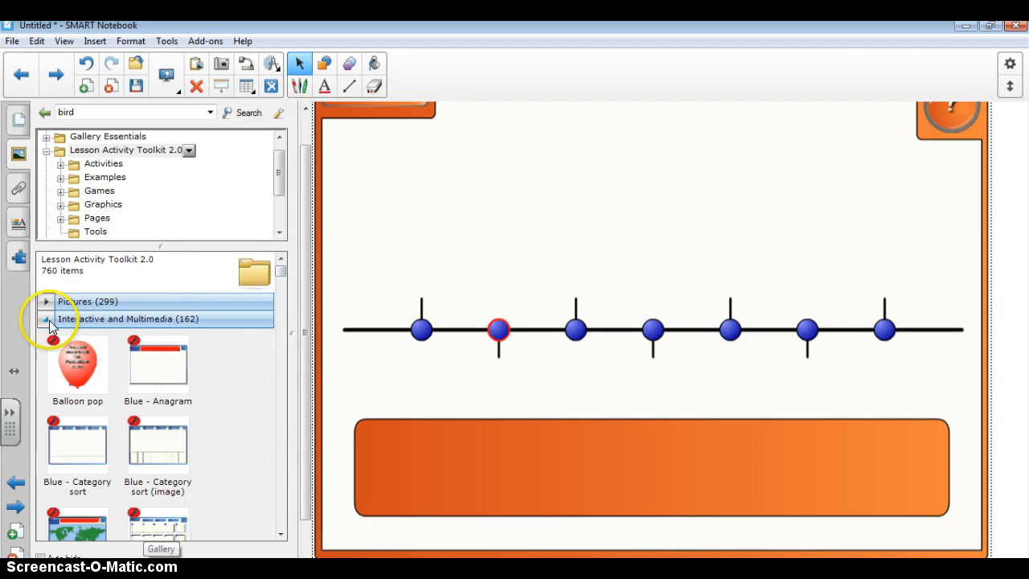
{"action": "left_click", "coordinate": [70, 138]}
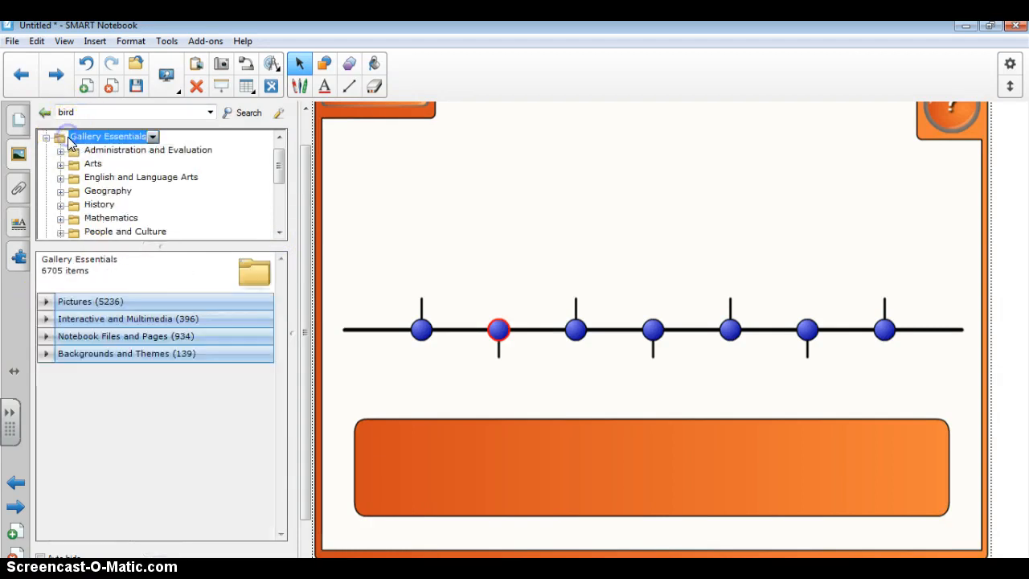